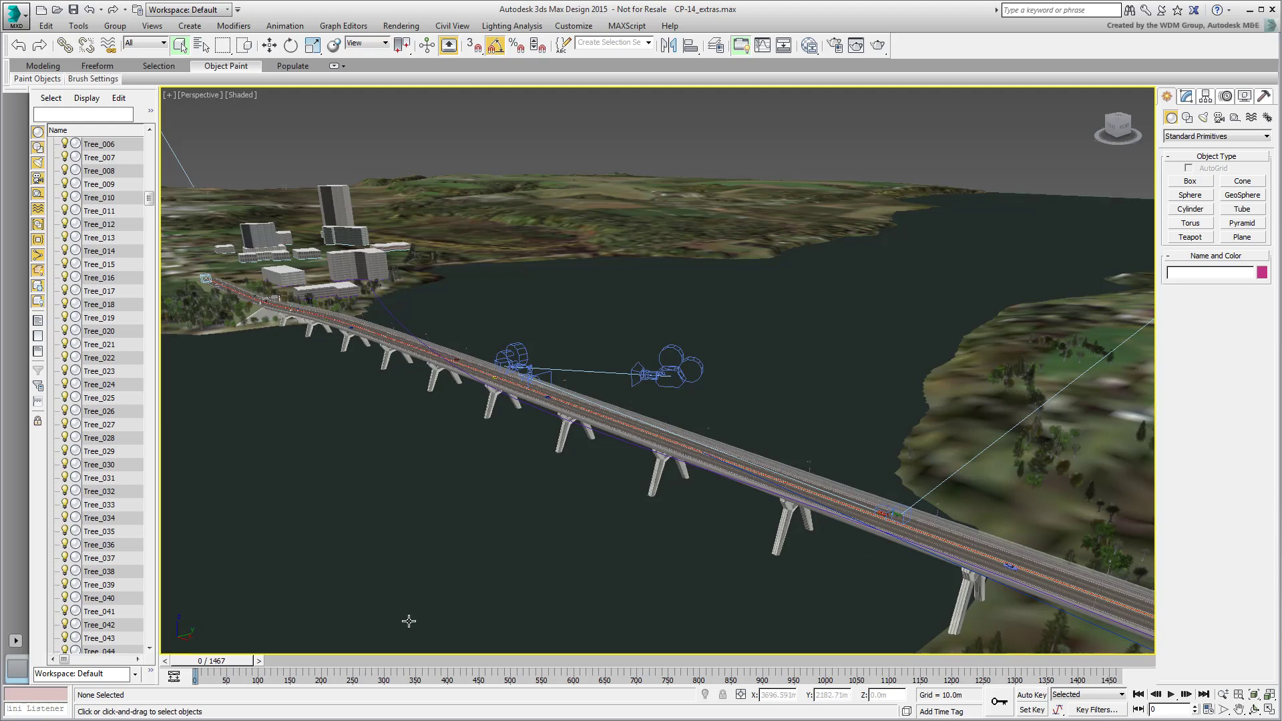
pyautogui.moveTo(241, 668); pyautogui.dragTo(197, 679)
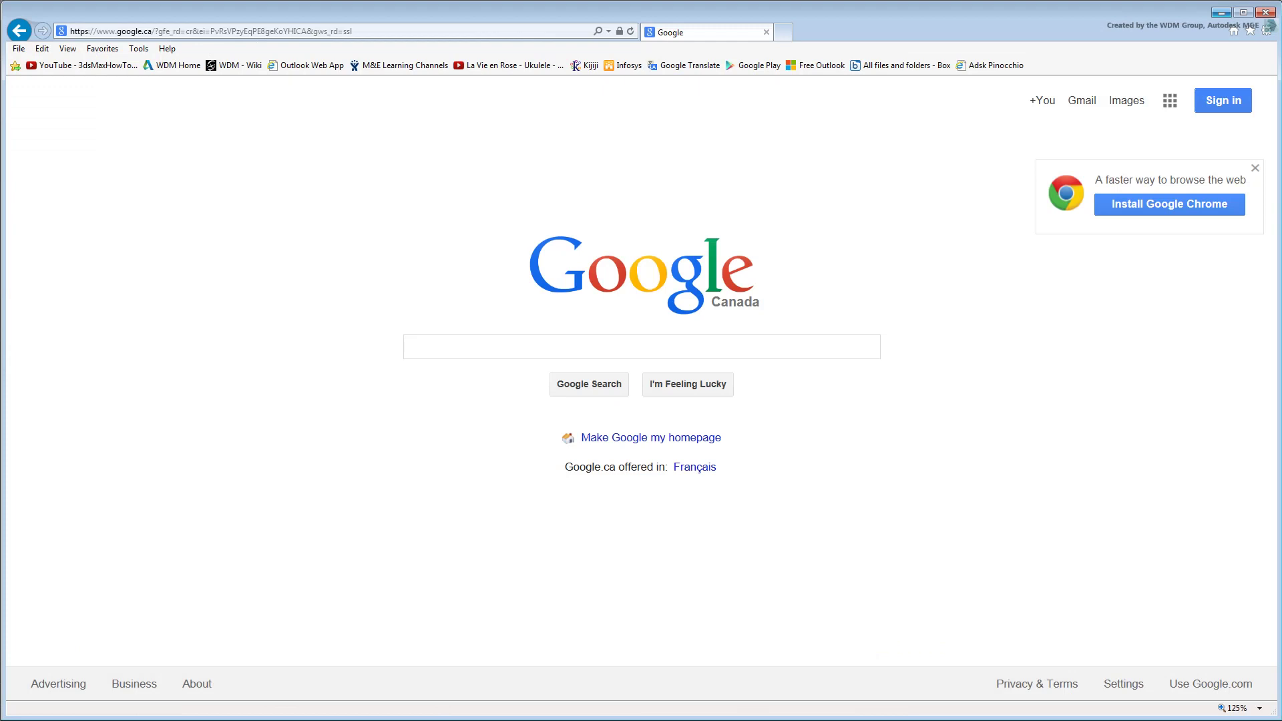
# In the web browser, search Google for "google 3d warehouse" and open the "Search - 3D Warehouse" result
pyautogui.click(668, 348)
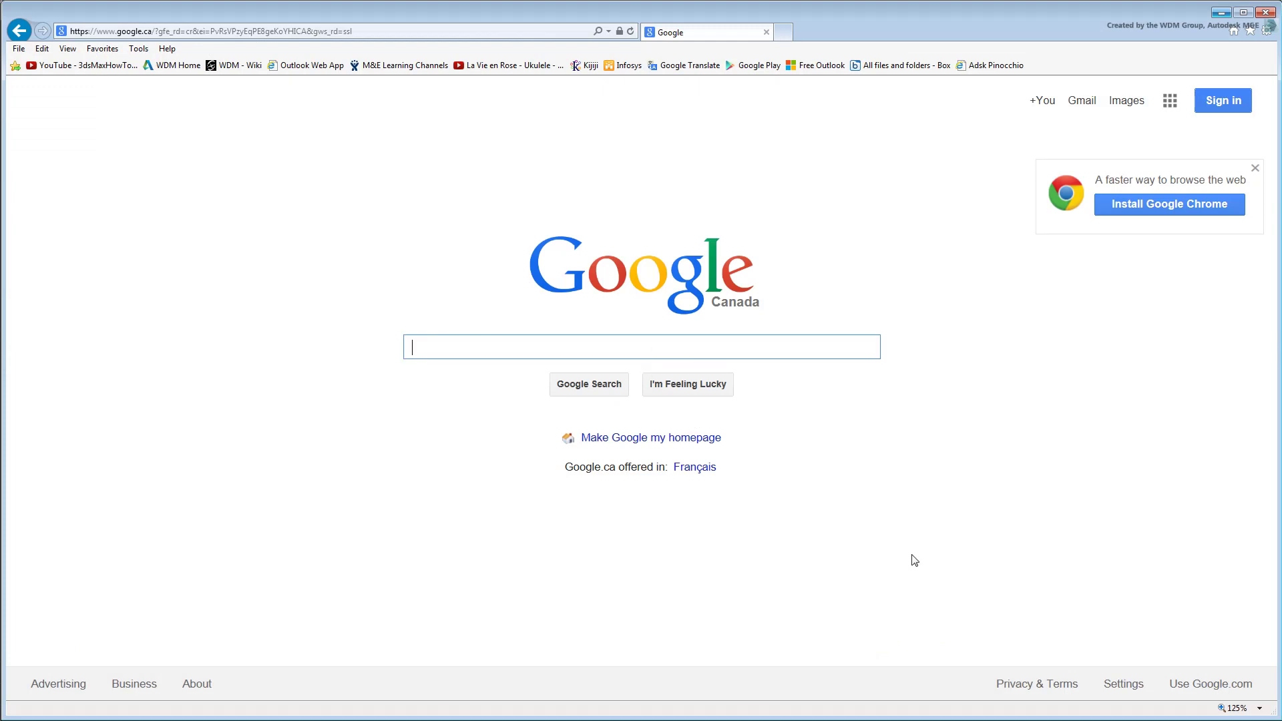
pyautogui.write('g')
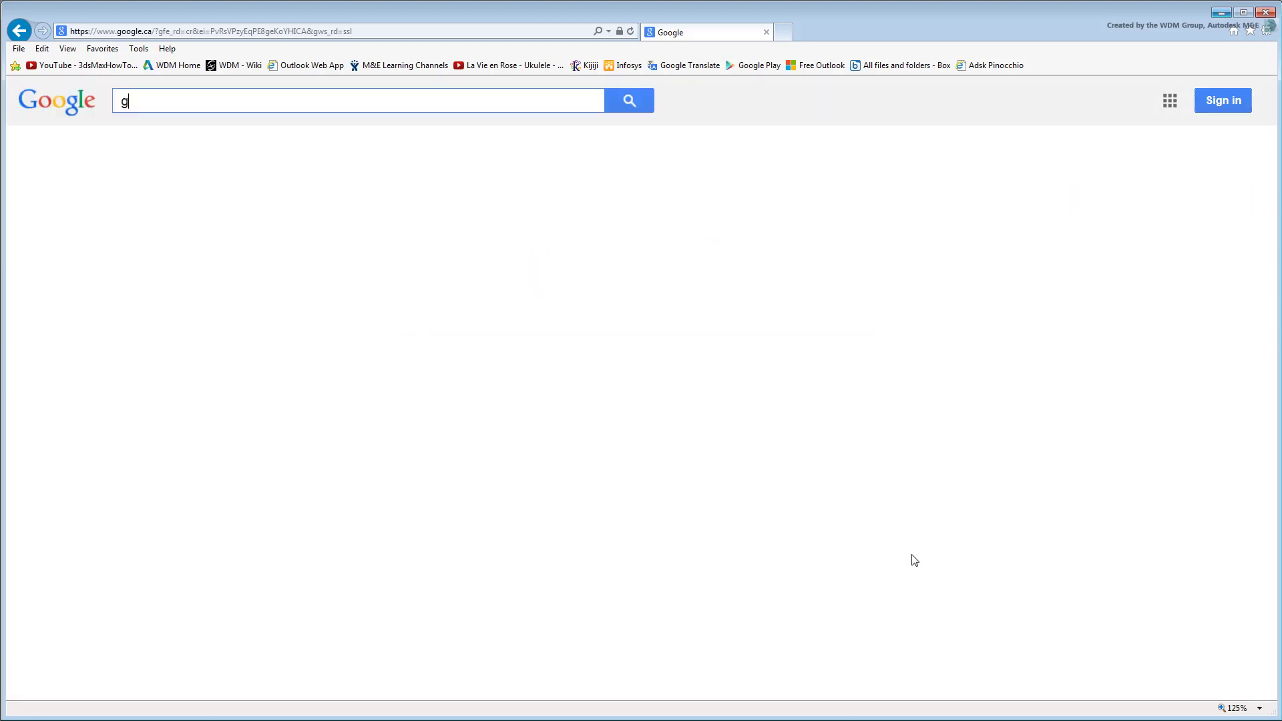
pyautogui.write('oogle 3d ')
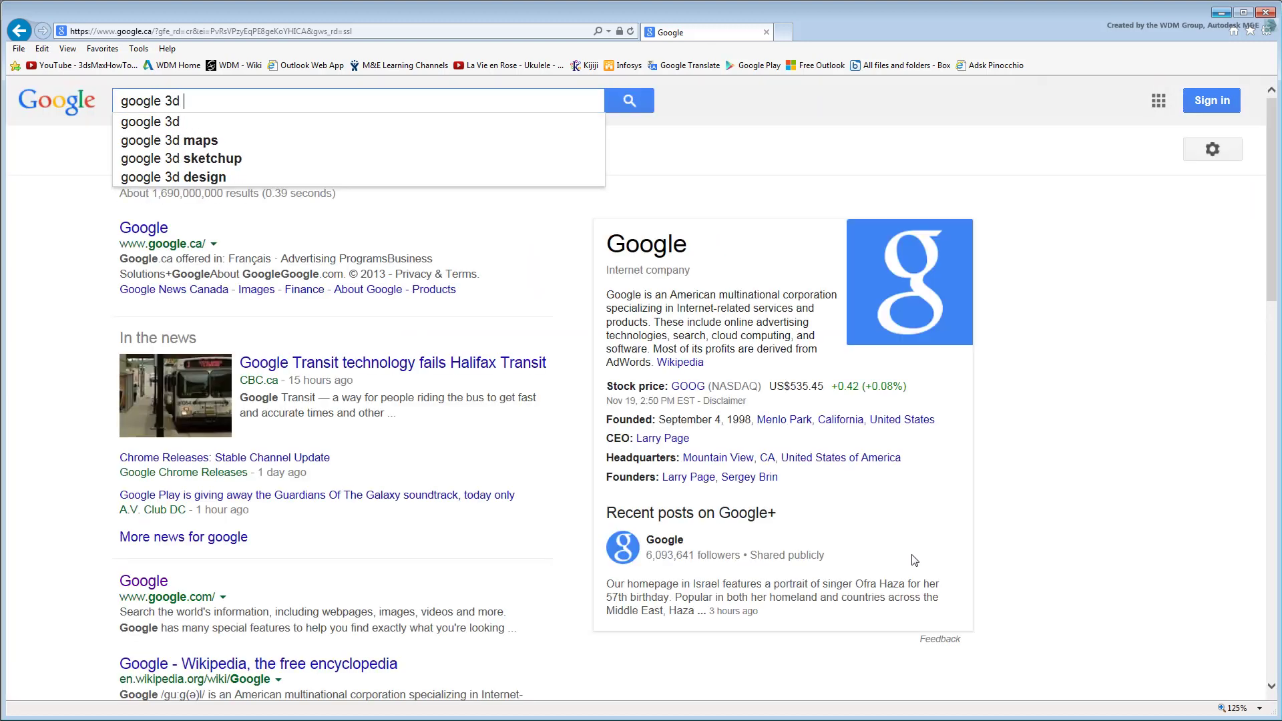
pyautogui.write('warehouse')
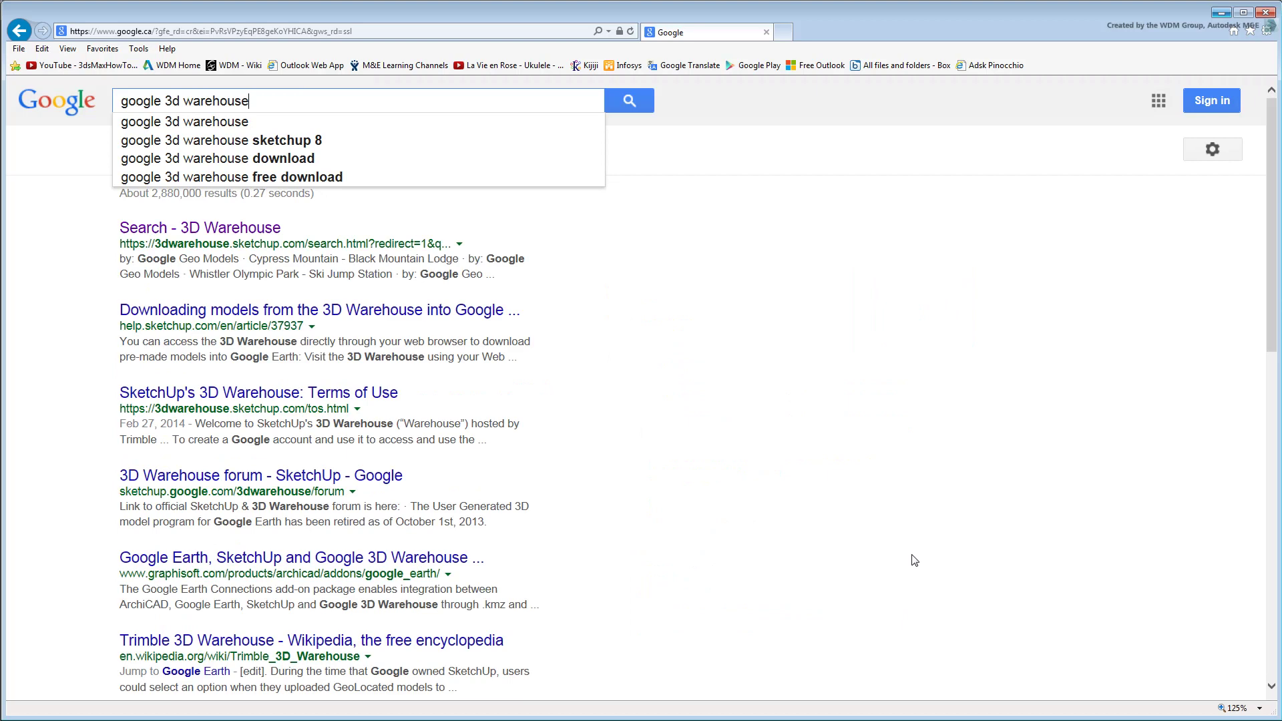
pyautogui.press('Return')
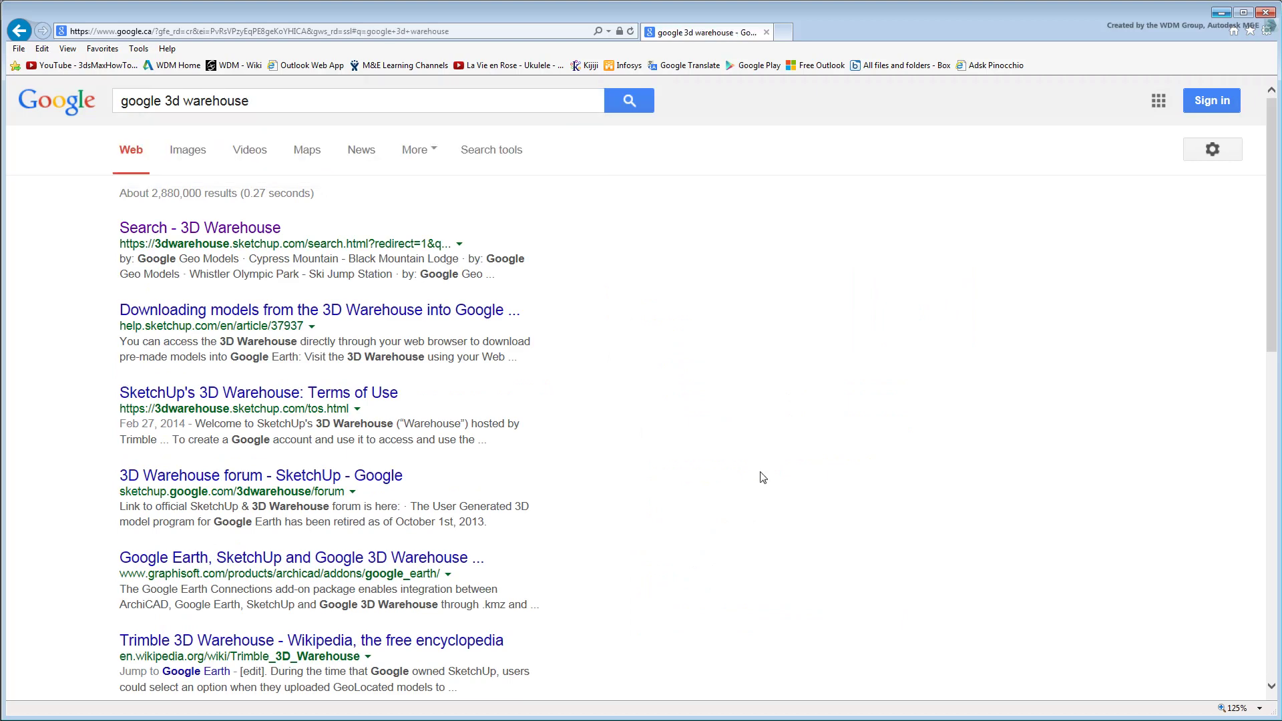
pyautogui.click(245, 232)
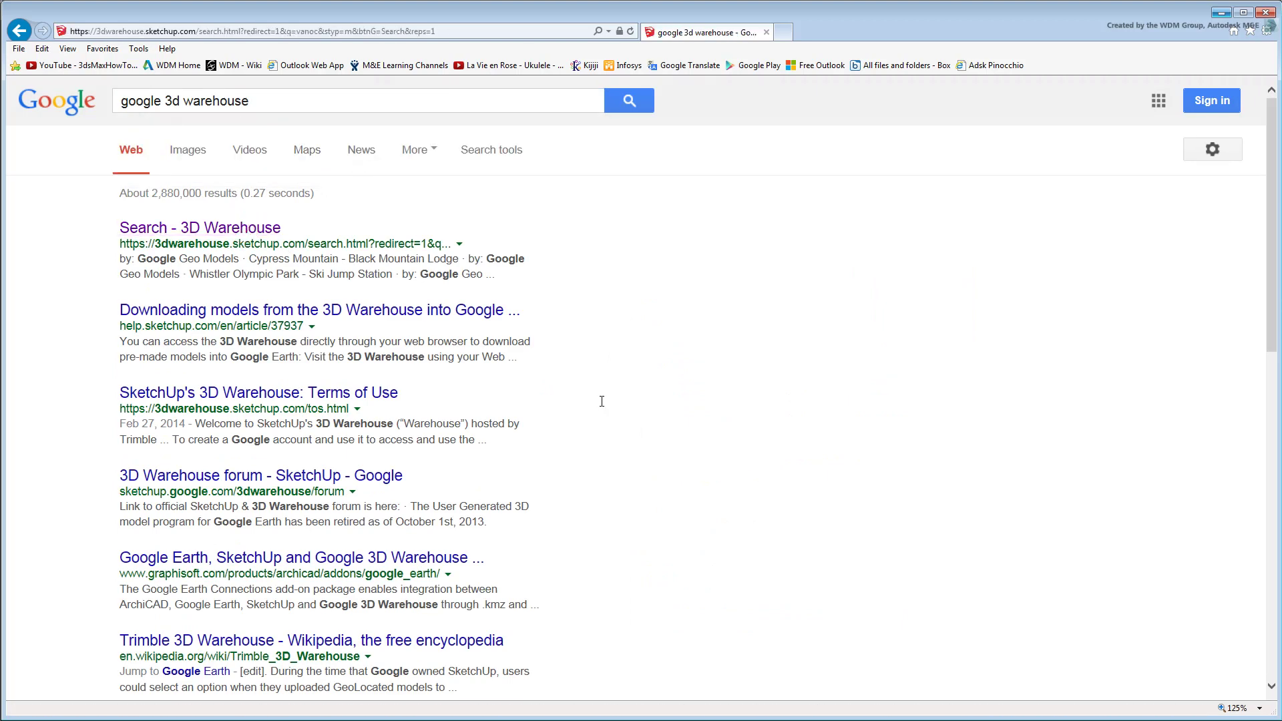
# Search 3D Warehouse for "boats", refine the search to "boat tanker", and look through the models
pyautogui.scroll(-5, 1145, 540)
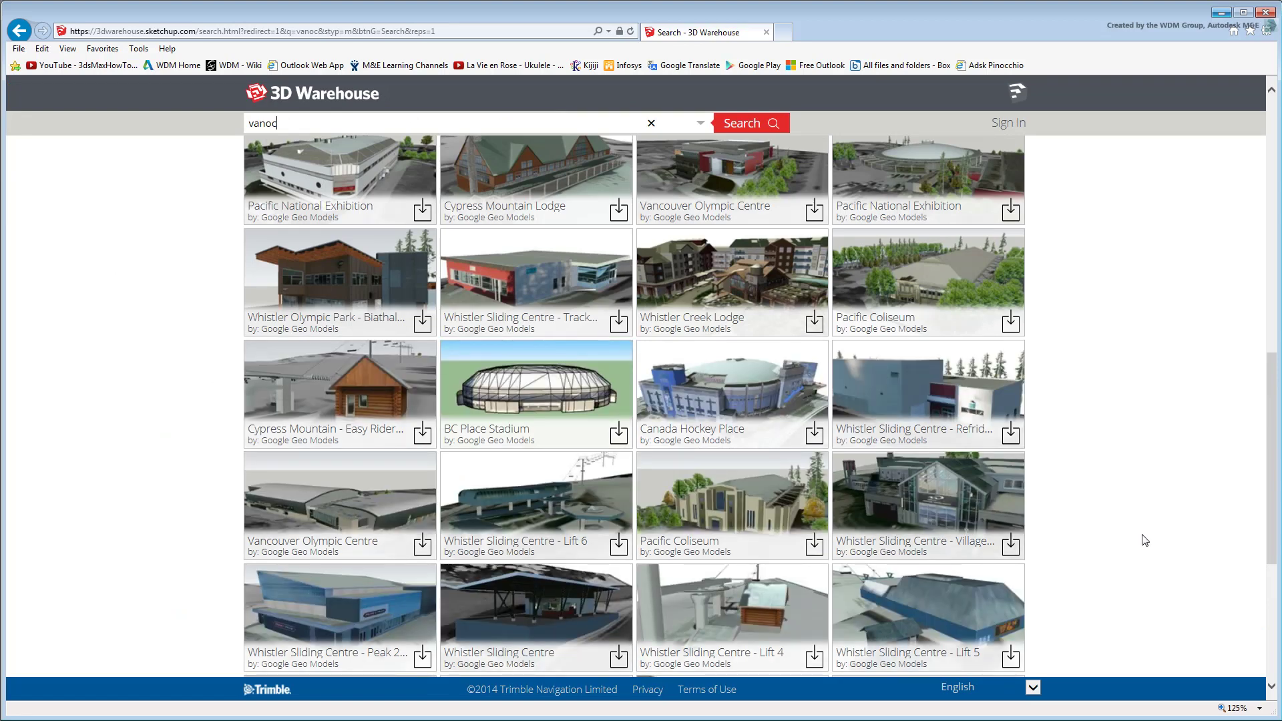
pyautogui.press('BackSpace')
pyautogui.press('BackSpace')
pyautogui.press('BackSpace')
pyautogui.press('BackSpace')
pyautogui.press('Return')
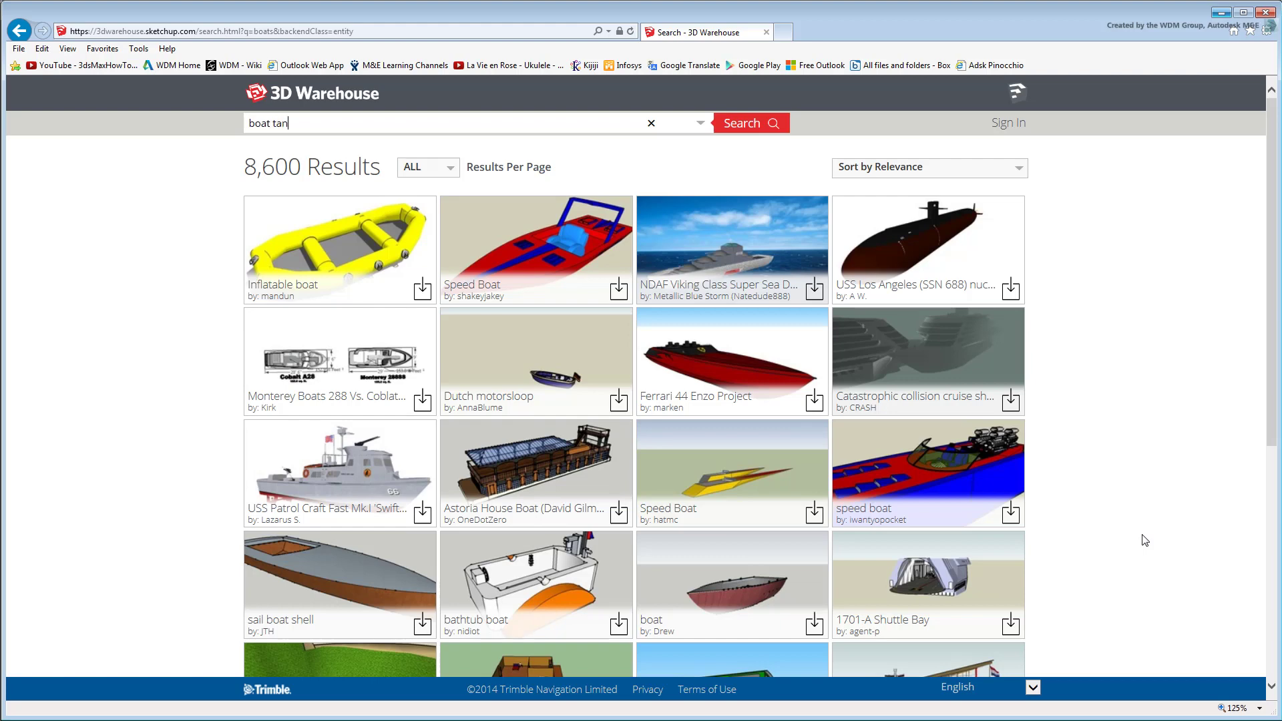
pyautogui.press('Return')
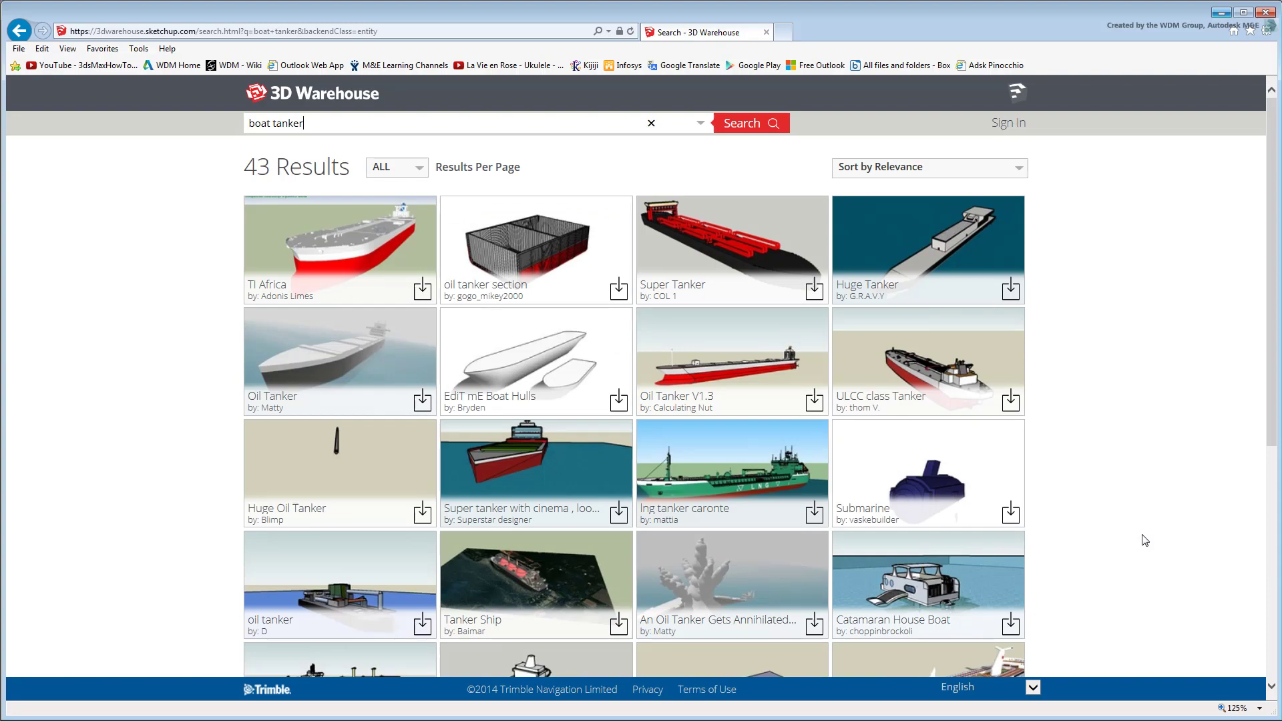
pyautogui.scroll(-5, 1122, 418)
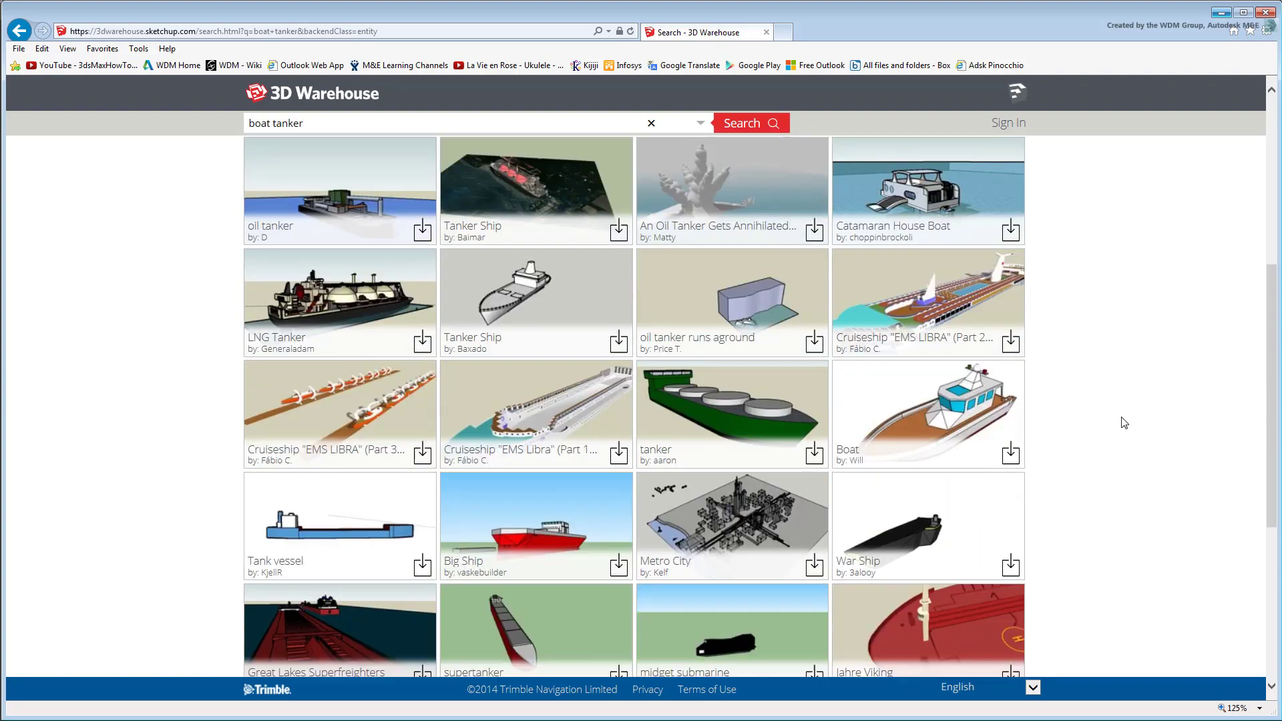
pyautogui.scroll(-5, 1124, 422)
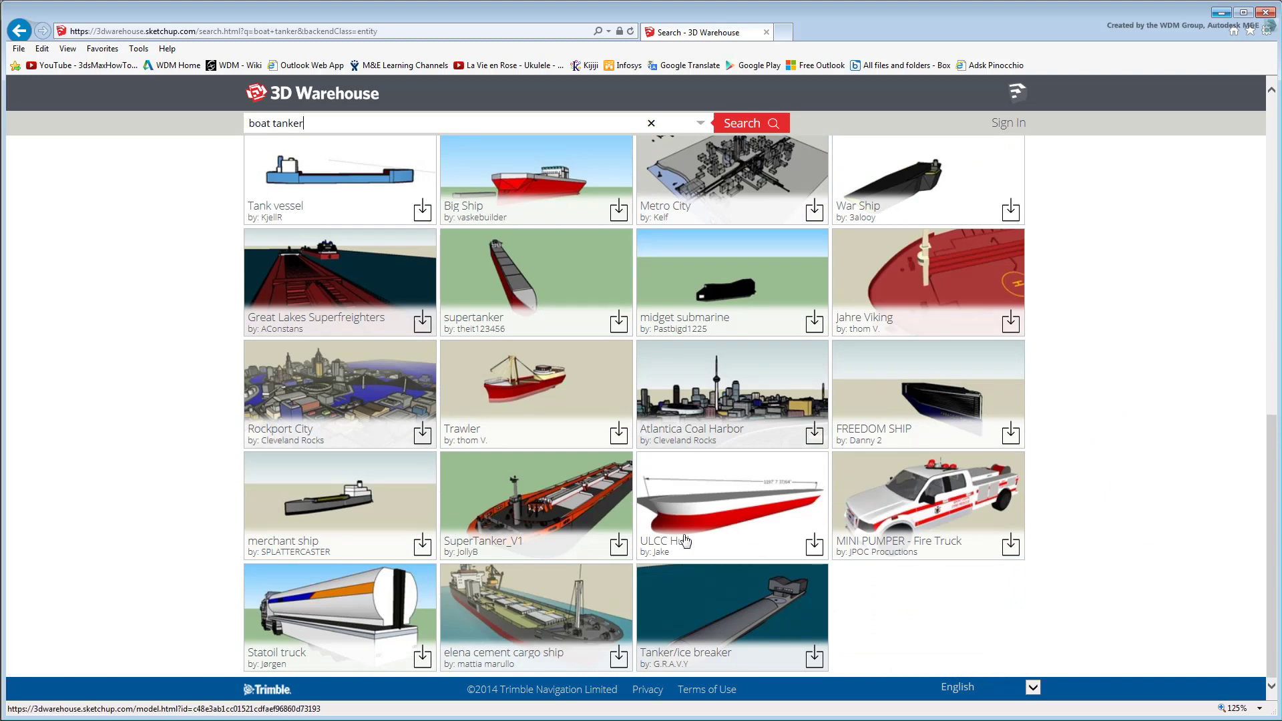
# Download the elena cement cargo ship as a SketchUp 6 model, saving it as cement-ship.skp in the C3D_to_3dsMax folder
pyautogui.click(542, 615)
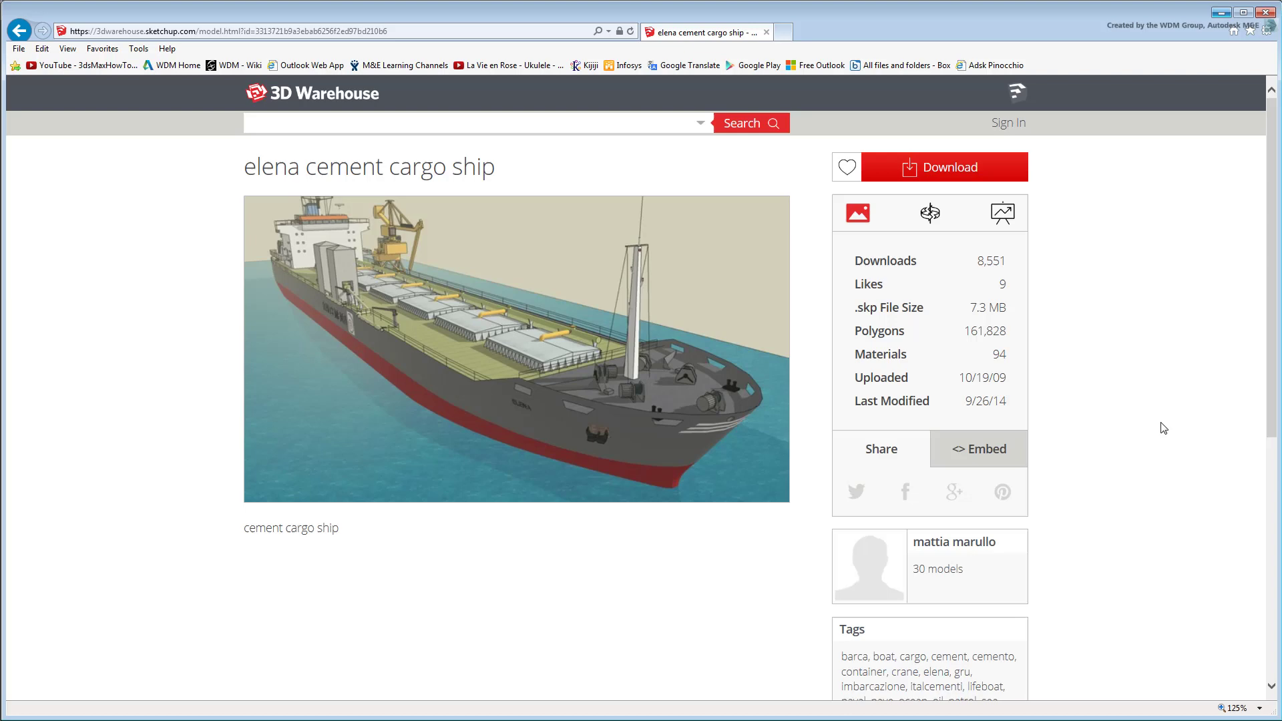
pyautogui.click(924, 172)
pyautogui.click(865, 199)
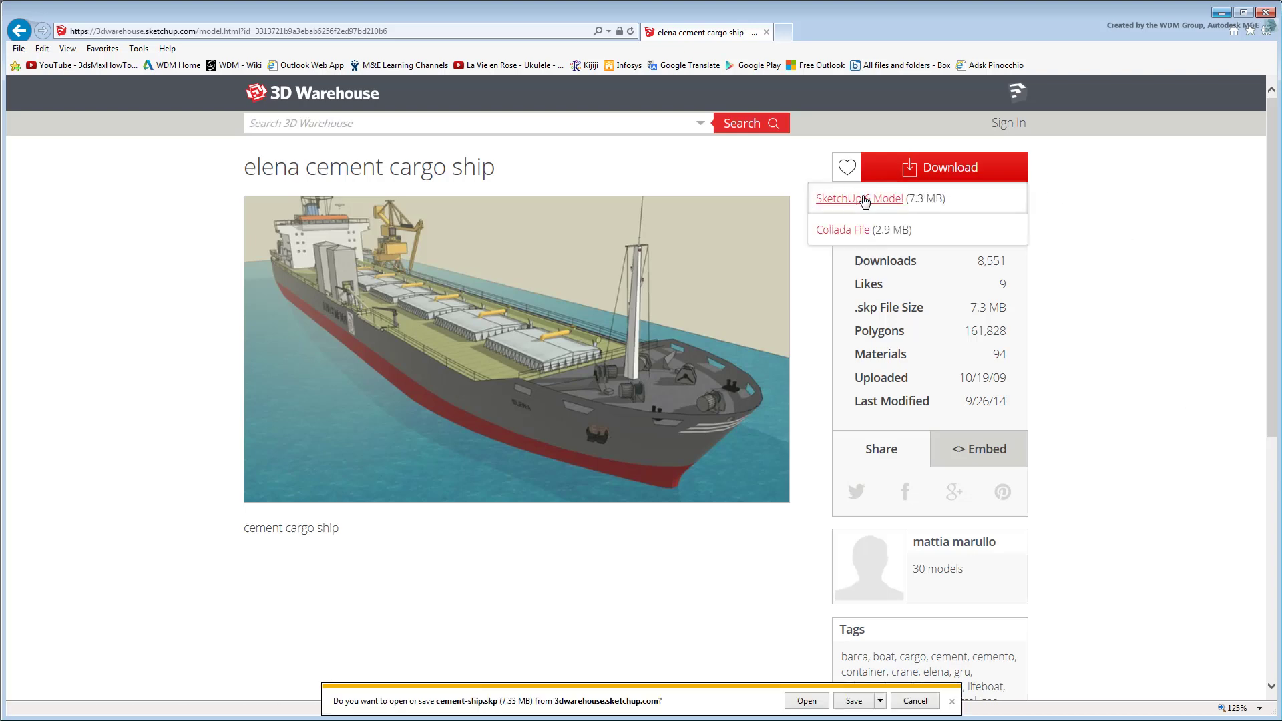
pyautogui.click(881, 701)
pyautogui.click(868, 720)
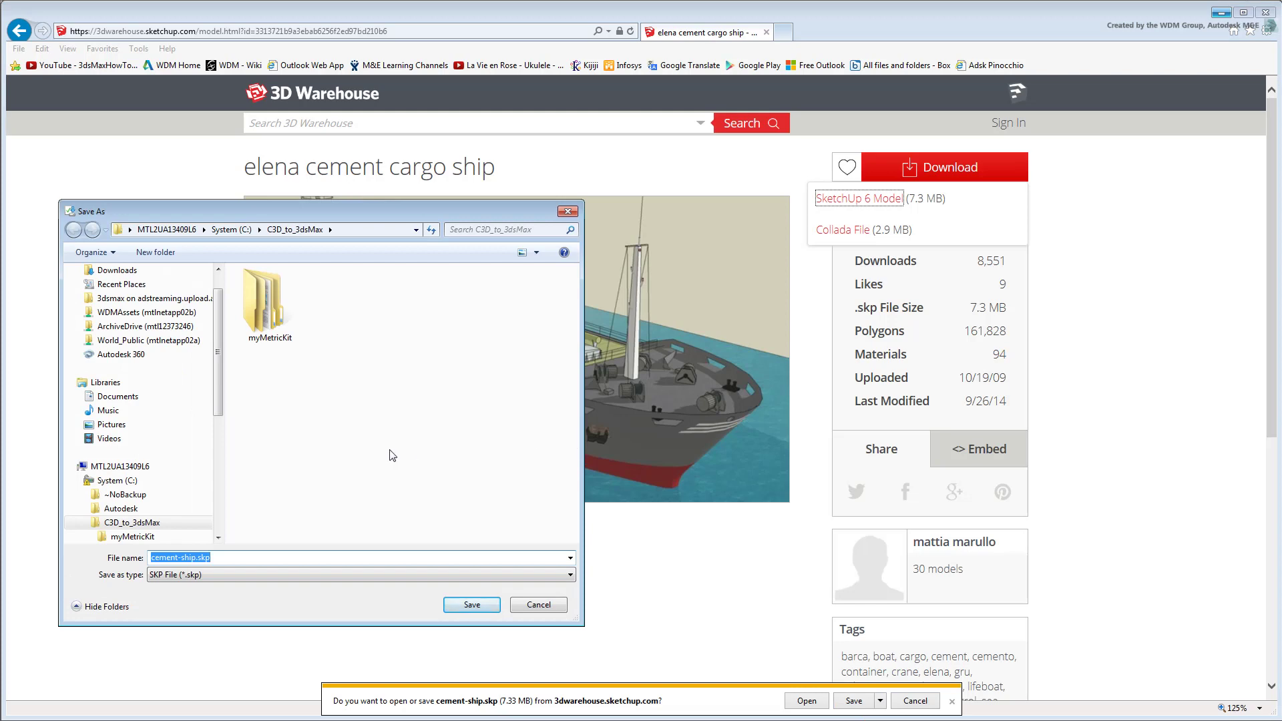
pyautogui.click(472, 605)
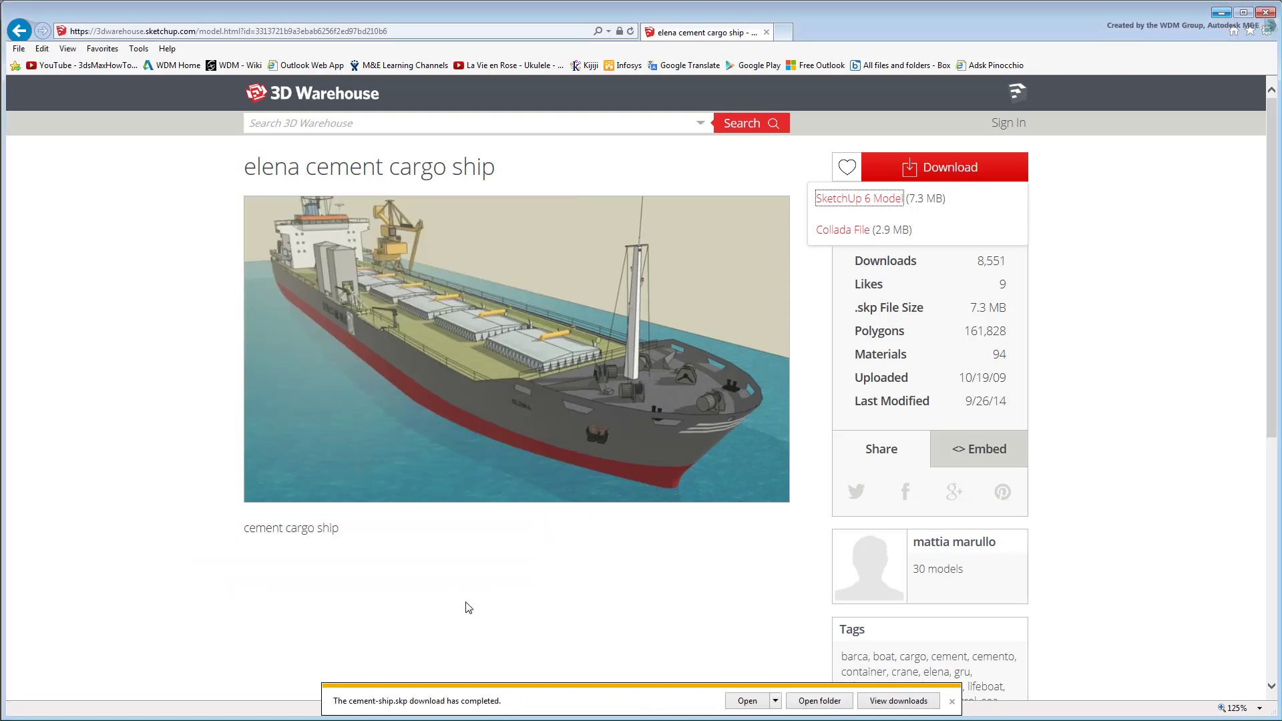
# Switch back to 3ds Max and select the ship in Tanker.max to examine its mesh, clearing the selection when done
pyautogui.click(1221, 12)
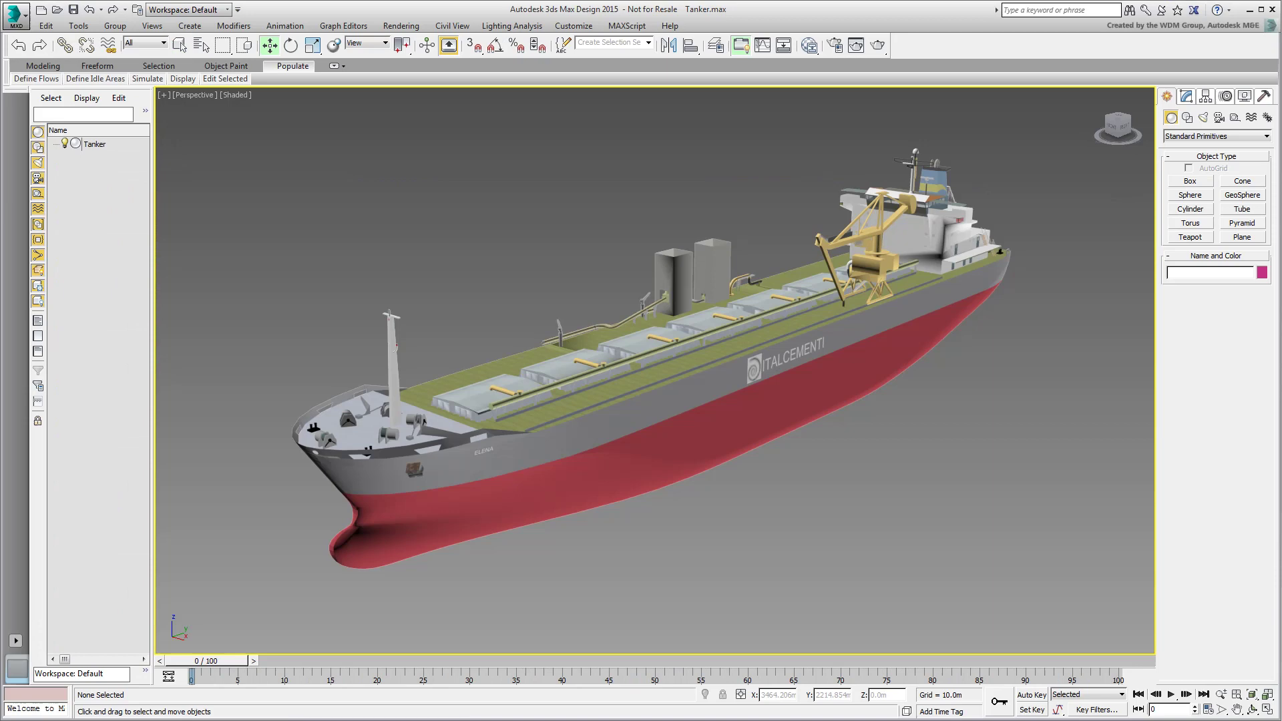
pyautogui.click(626, 466)
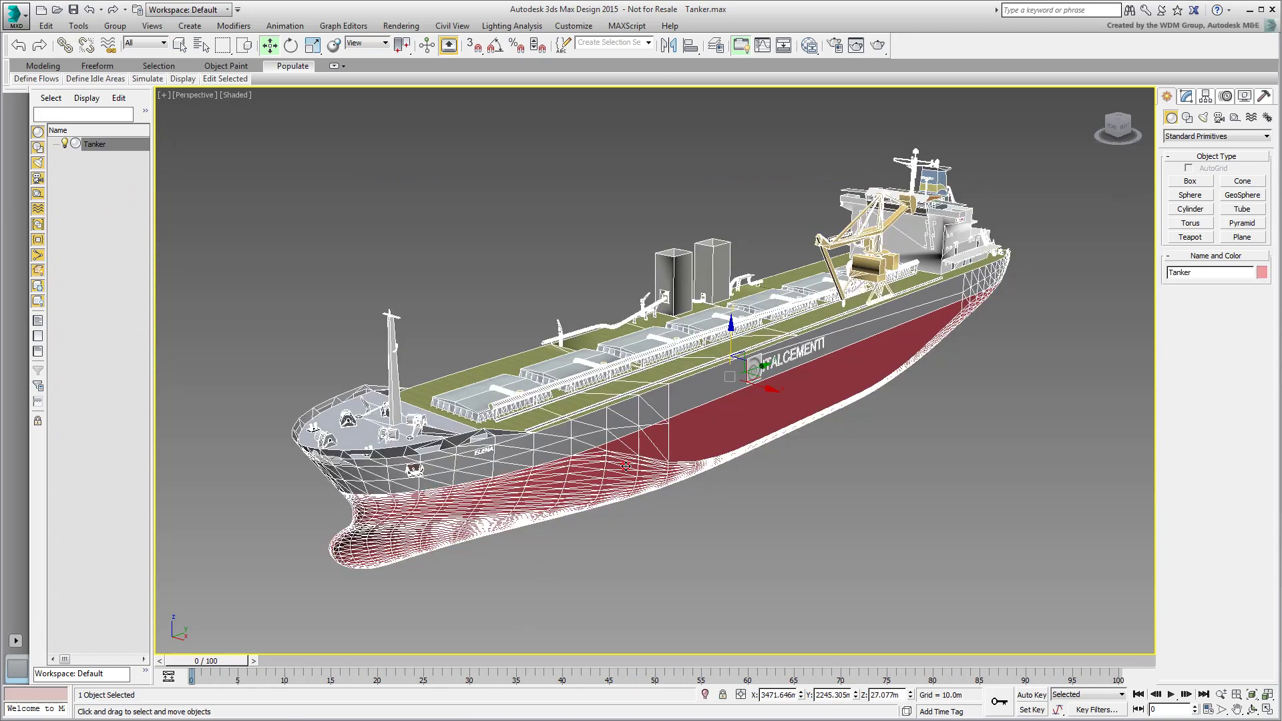
pyautogui.click(780, 577)
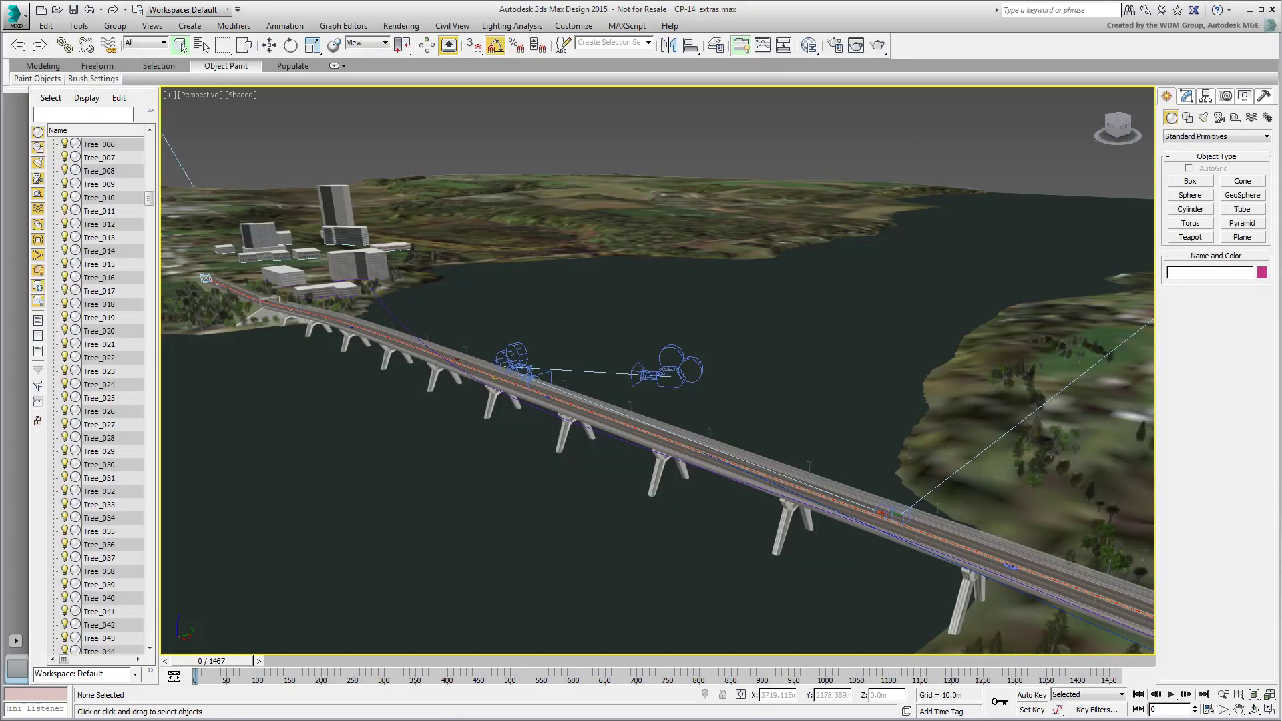
# Merge the Tanker object from Tanker.max into the CP-14_extras.max bridge scene
pyautogui.click(15, 13)
pyautogui.moveTo(81, 190)
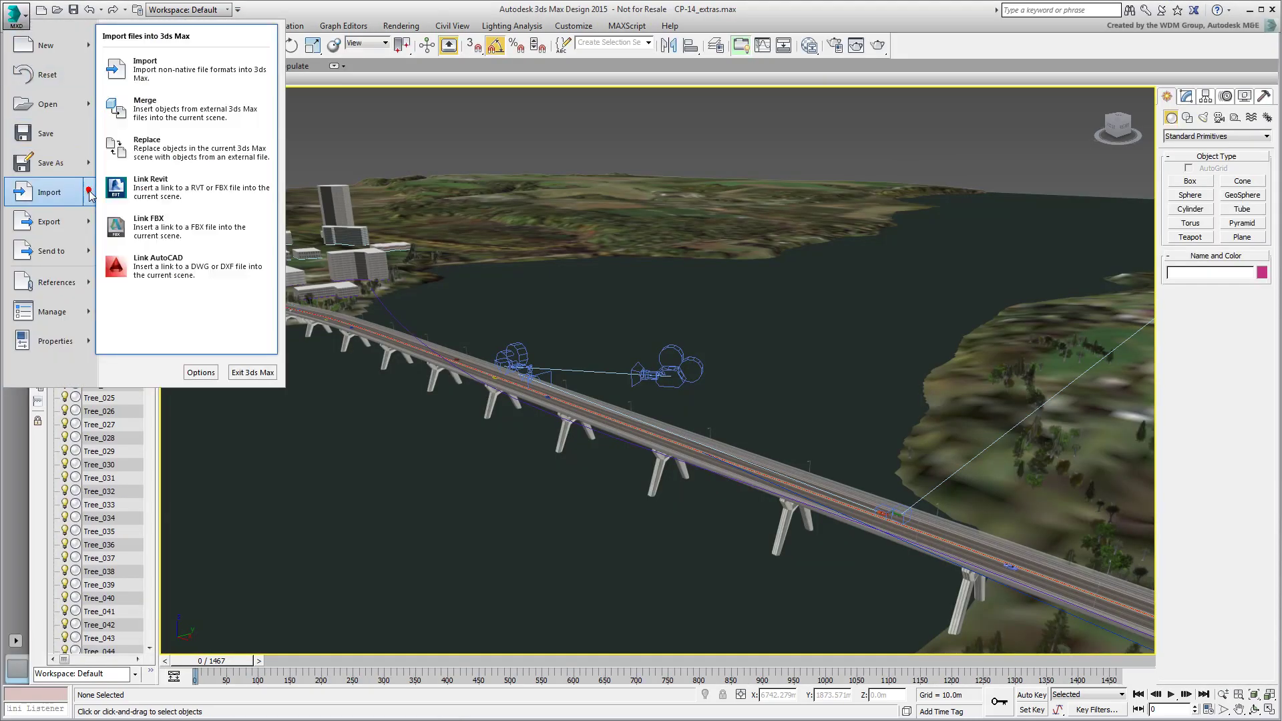
pyautogui.click(173, 111)
pyautogui.moveTo(419, 179); pyautogui.dragTo(418, 343)
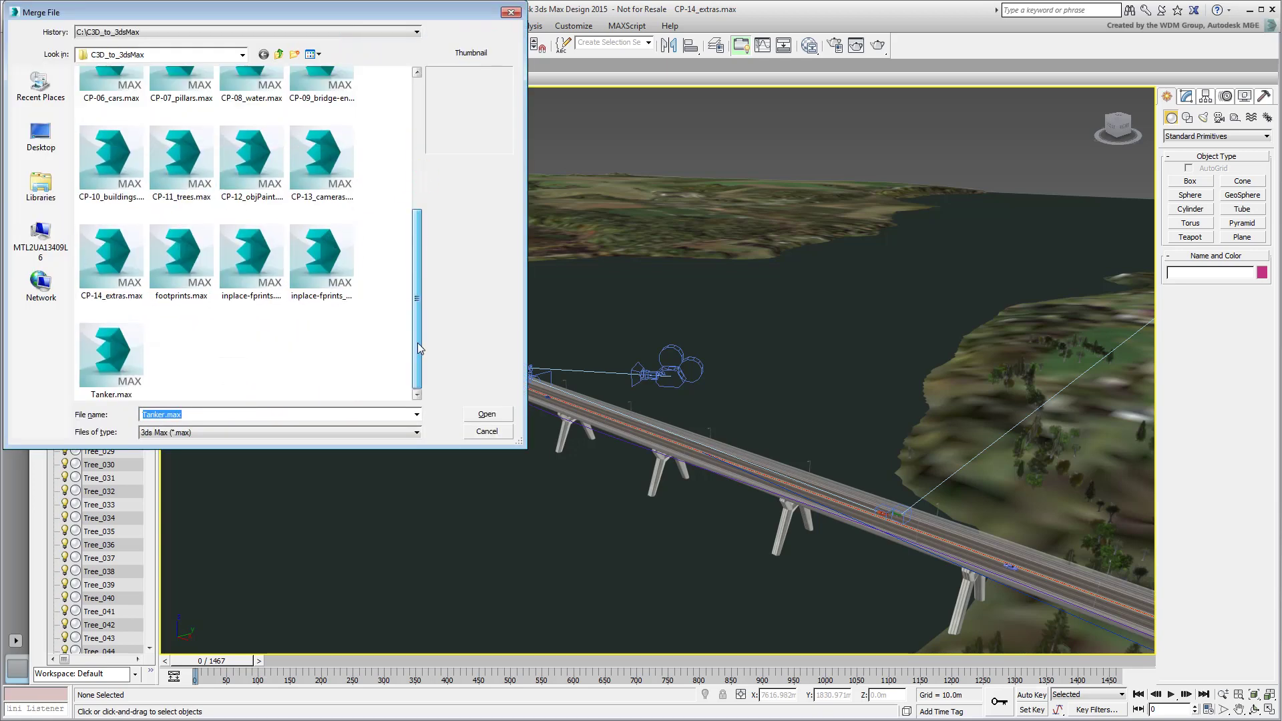
pyautogui.click(111, 371)
pyautogui.click(487, 414)
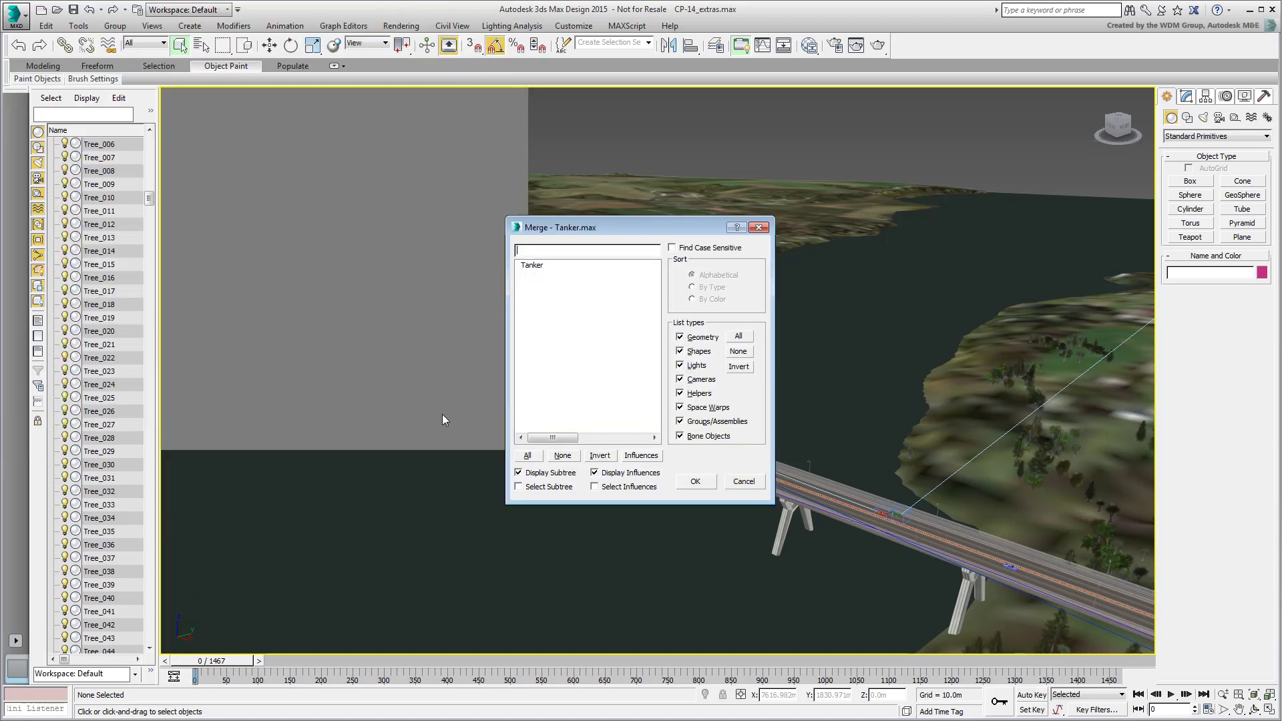
pyautogui.click(532, 265)
pyautogui.click(693, 481)
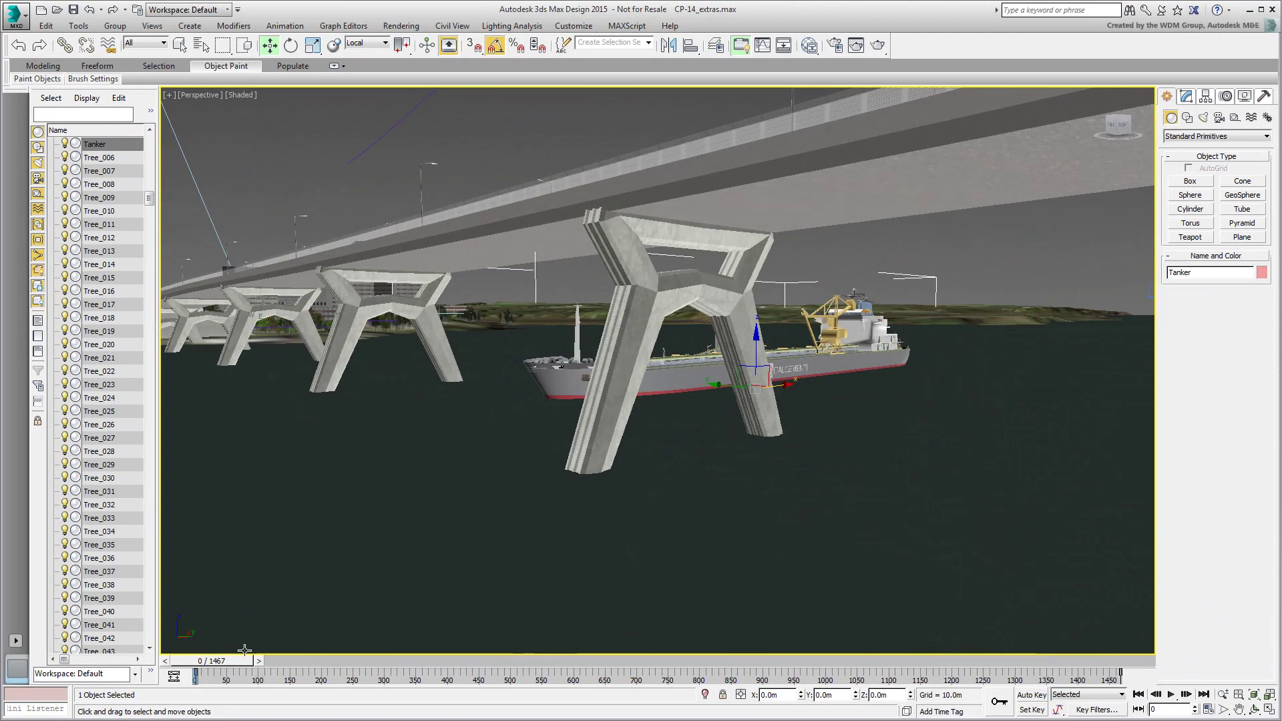
# Scrub the animation to frame 1467 and back to frame 0 to review the tanker's passage under the bridge
pyautogui.moveTo(234, 661); pyautogui.dragTo(1271, 626)
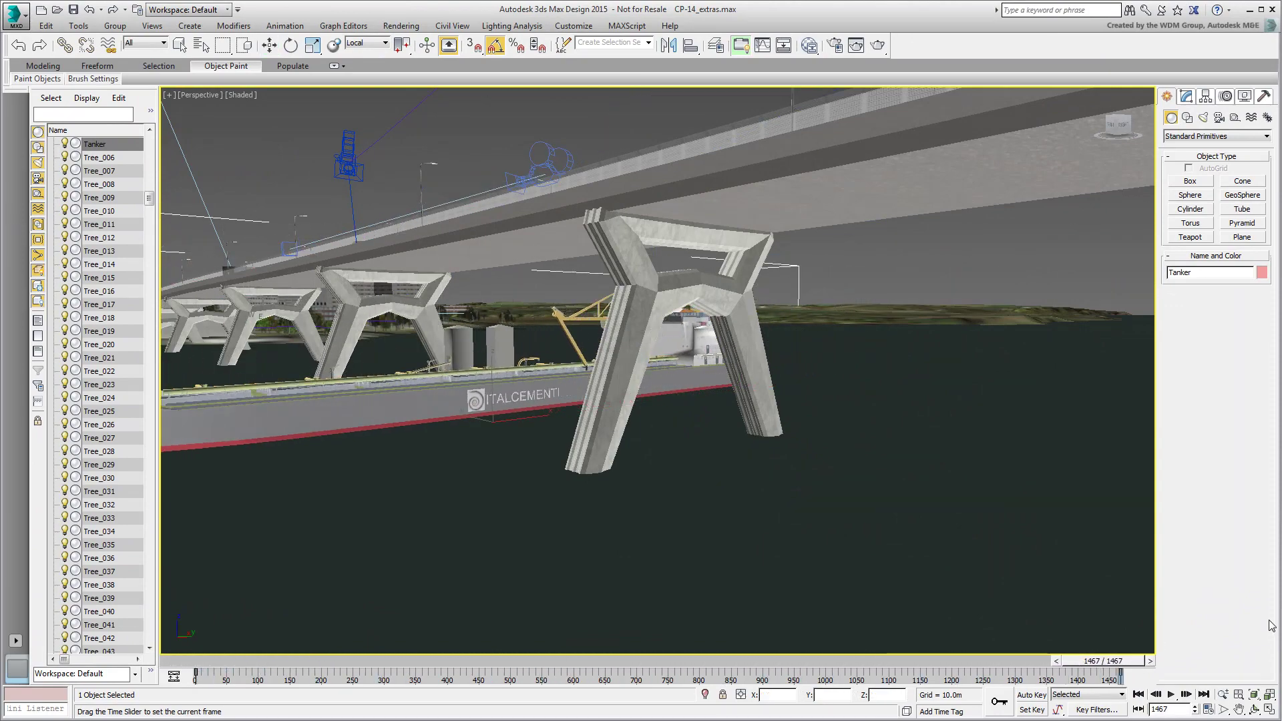
pyautogui.keyDown('alt'); pyautogui.moveTo(509, 455); pyautogui.dragTo(674, 440, button='middle'); pyautogui.keyUp('alt')
pyautogui.click(1041, 117)
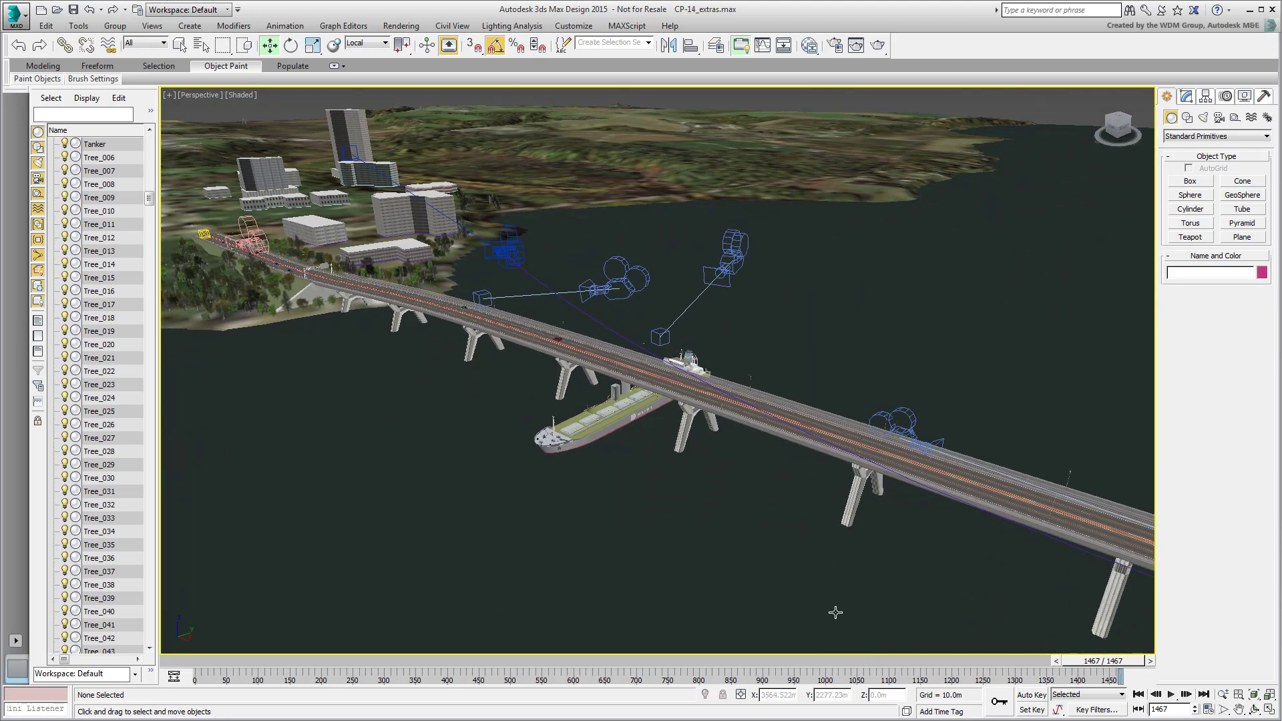
pyautogui.click(190, 664)
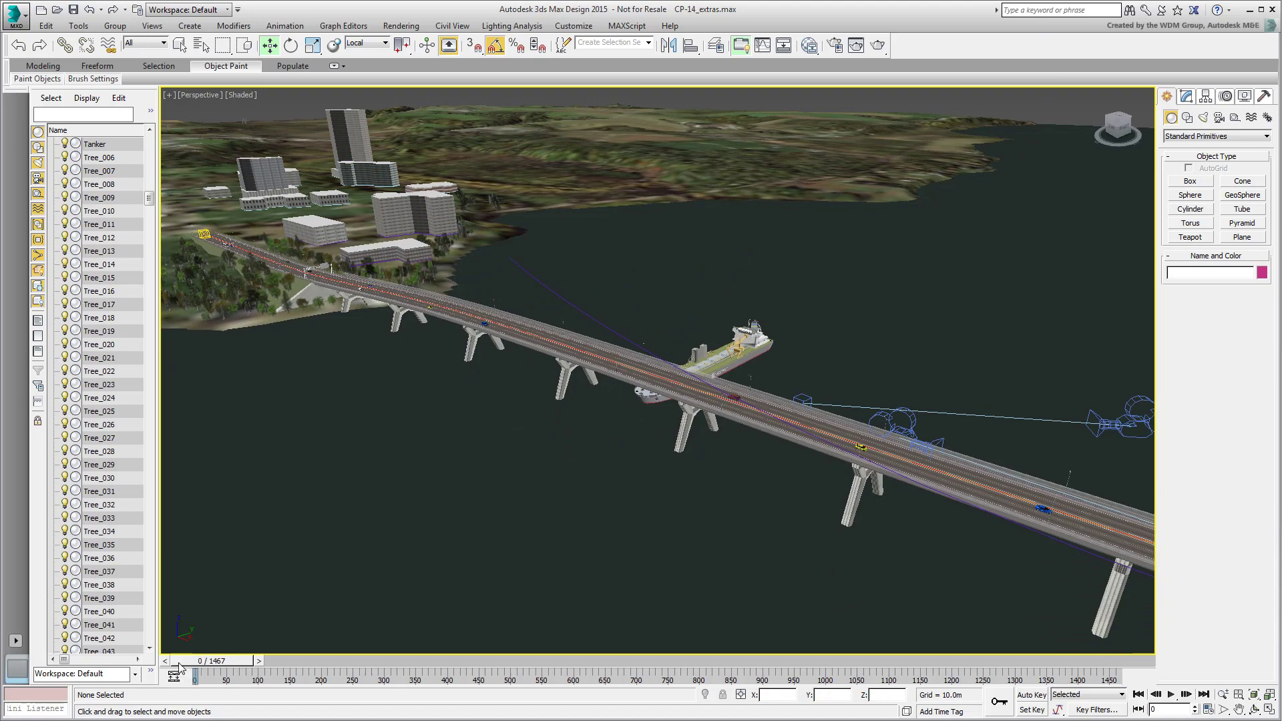
# Create a Populate pedestrian flow 1.8 wide and about 160 m long on the bridge sidewalk nearest the tanker
pyautogui.keyDown('alt'); pyautogui.moveTo(611, 499); pyautogui.dragTo(699, 518, button='middle'); pyautogui.keyUp('alt')
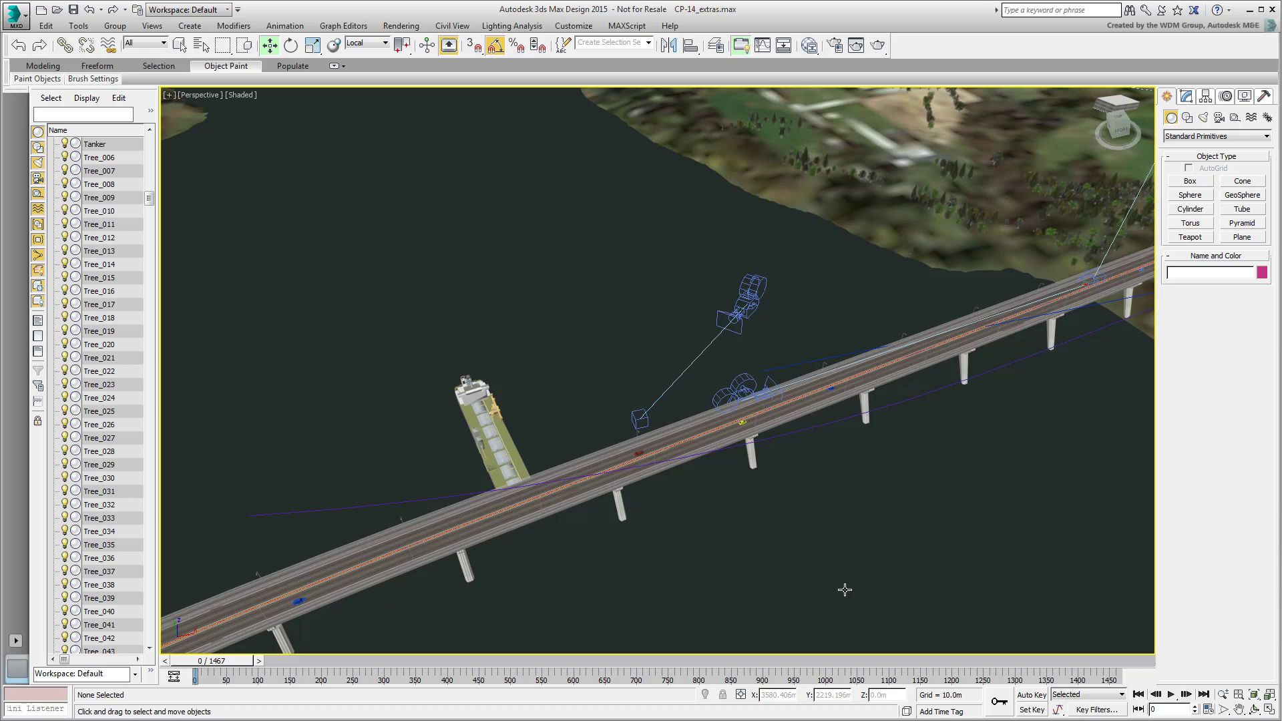
pyautogui.keyDown('alt'); pyautogui.moveTo(624, 525); pyautogui.dragTo(601, 453, button='middle'); pyautogui.keyUp('alt')
pyautogui.moveTo(646, 594); pyautogui.dragTo(607, 587, button='middle')
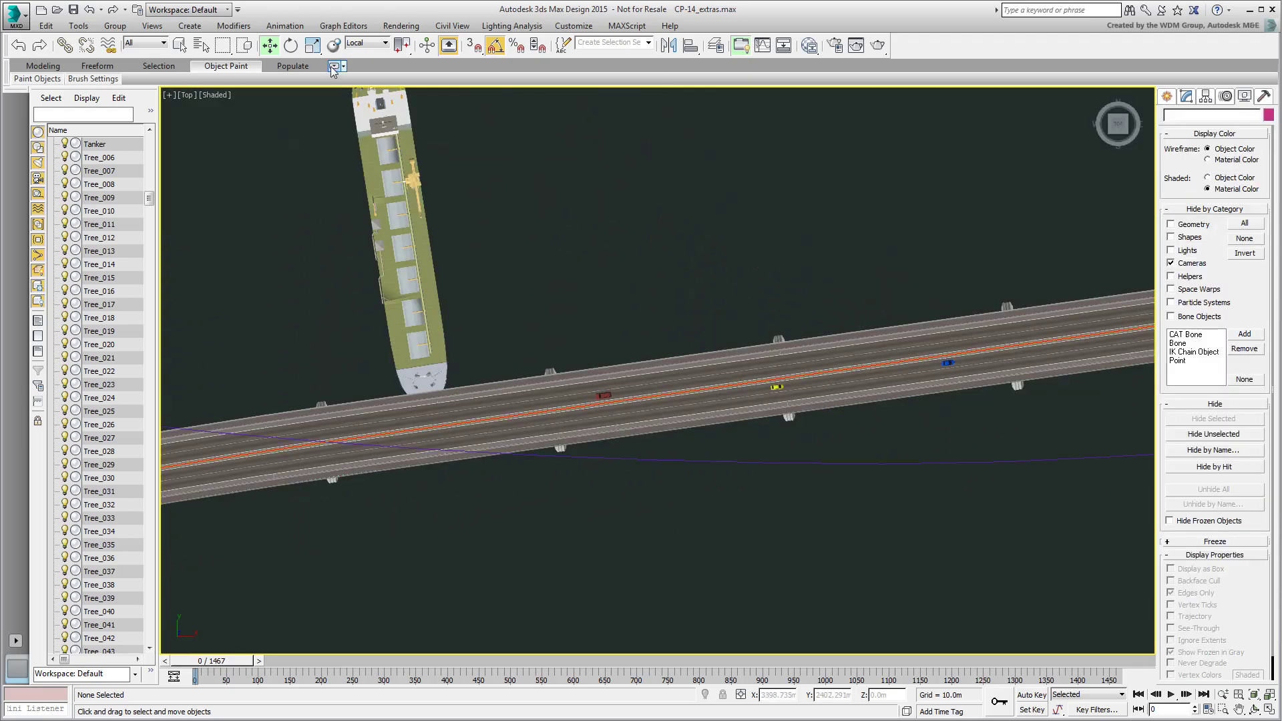
pyautogui.click(332, 68)
pyautogui.click(293, 66)
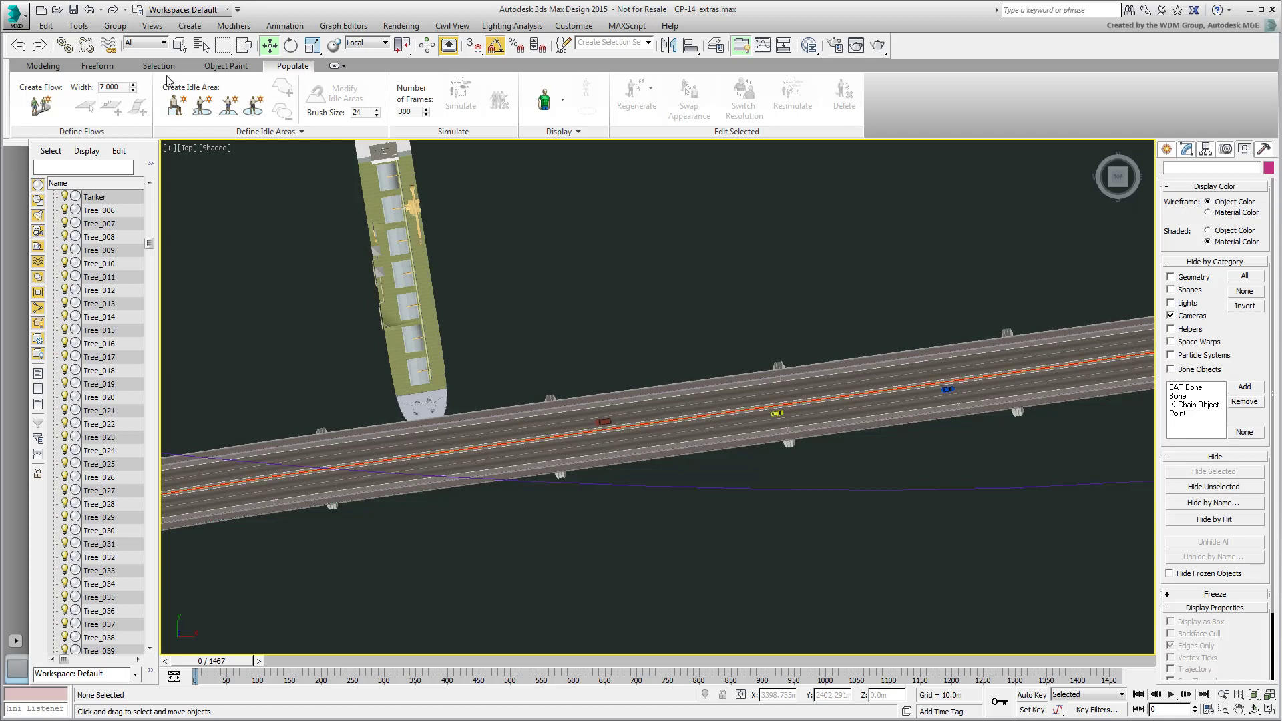
pyautogui.moveTo(123, 88); pyautogui.dragTo(40, 90)
pyautogui.write('1.8')
pyautogui.press('Return')
pyautogui.click(51, 100)
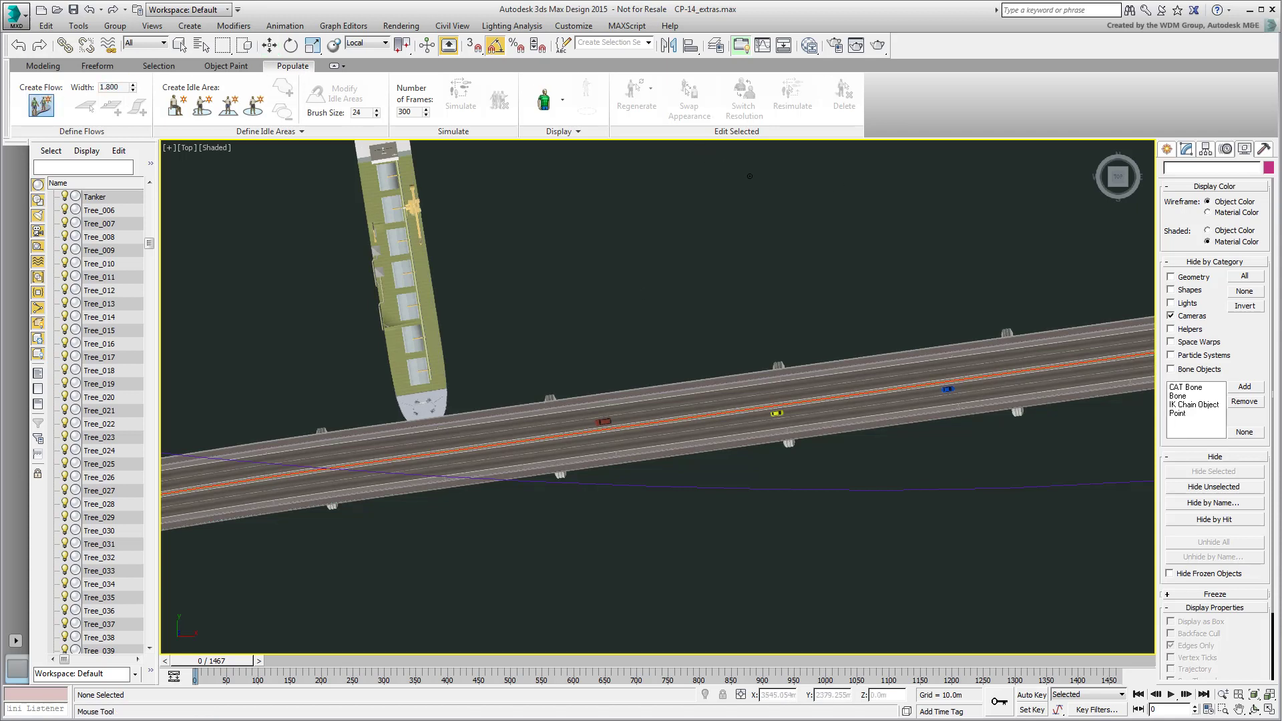
pyautogui.click(902, 355)
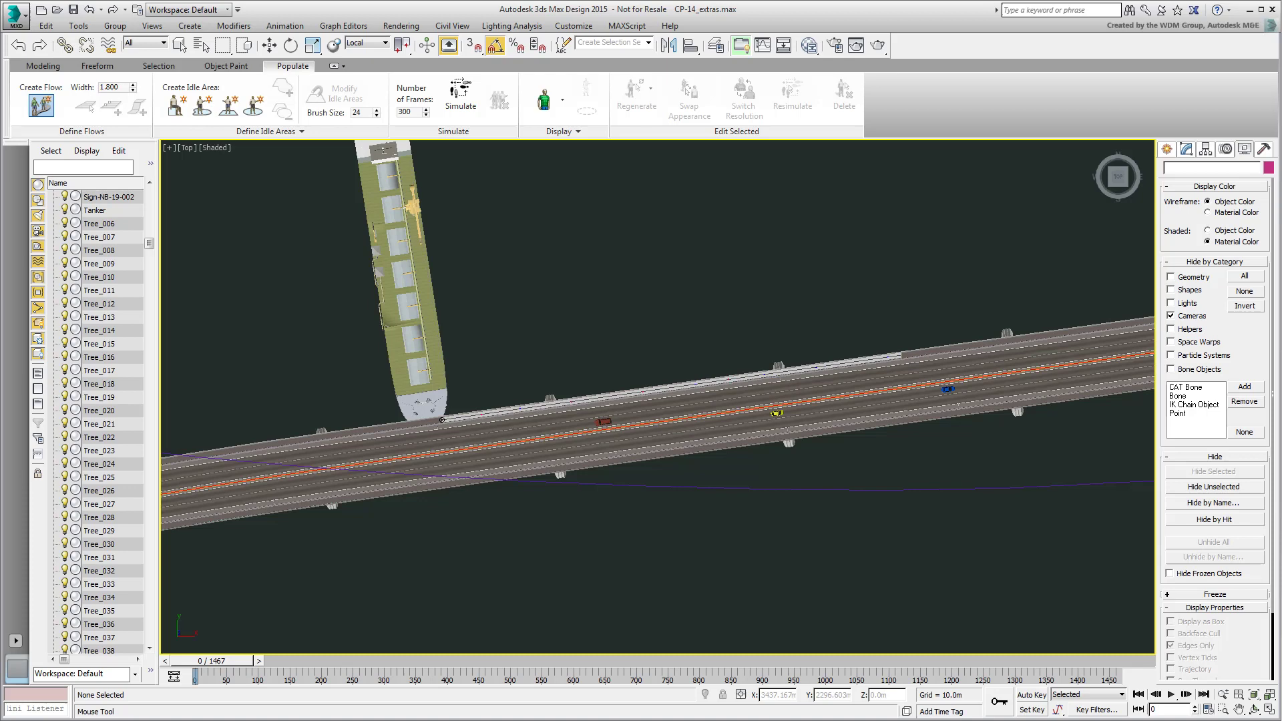
pyautogui.click(442, 421)
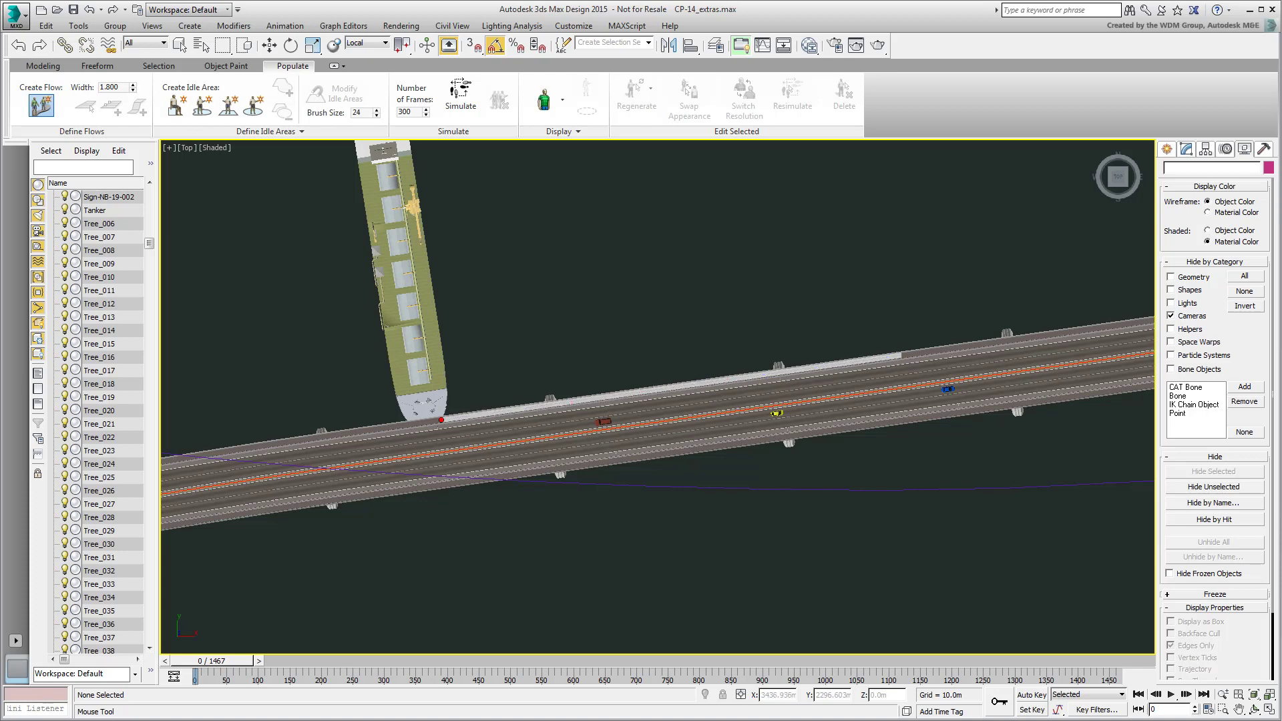
pyautogui.rightClick(634, 401)
# Examine up close how the new pedestrian flow sits on the bridge sidewalk between the fence and guardrail
pyautogui.scroll(3, 621, 402)
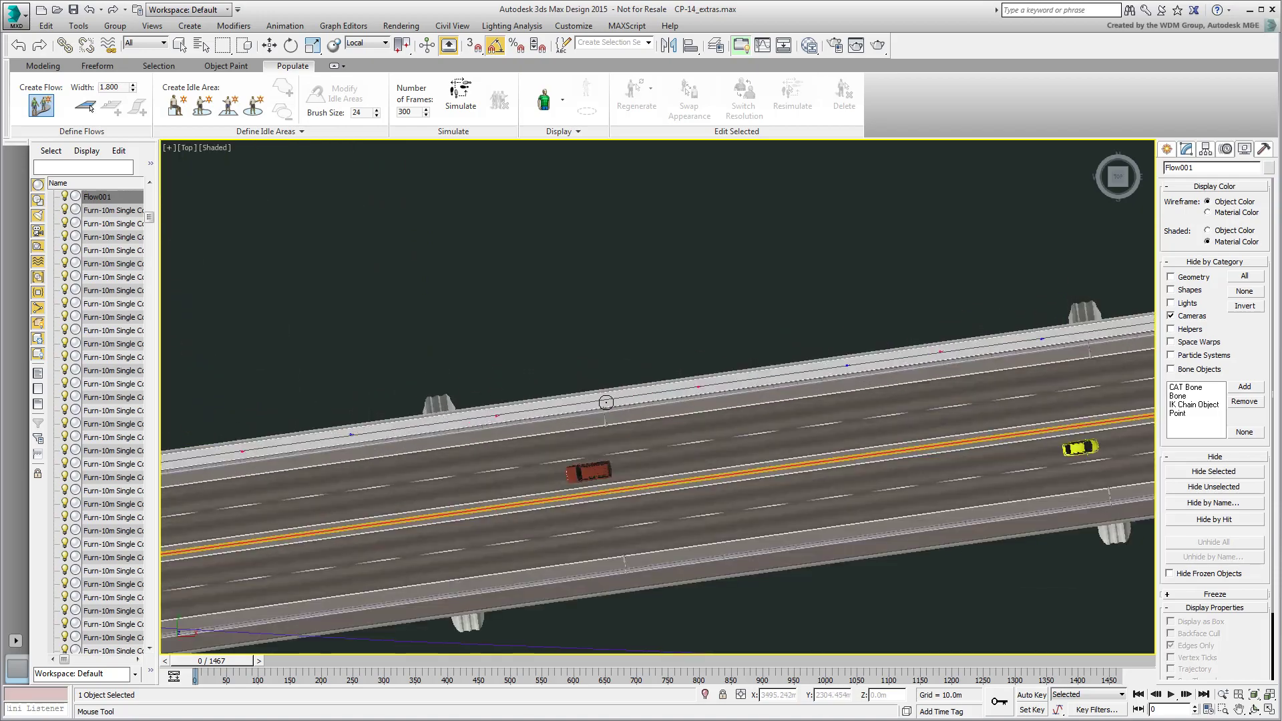
pyautogui.scroll(-2, 606, 402)
pyautogui.moveTo(675, 409); pyautogui.dragTo(715, 246, button='middle')
pyautogui.moveTo(914, 264); pyautogui.dragTo(793, 373, button='middle')
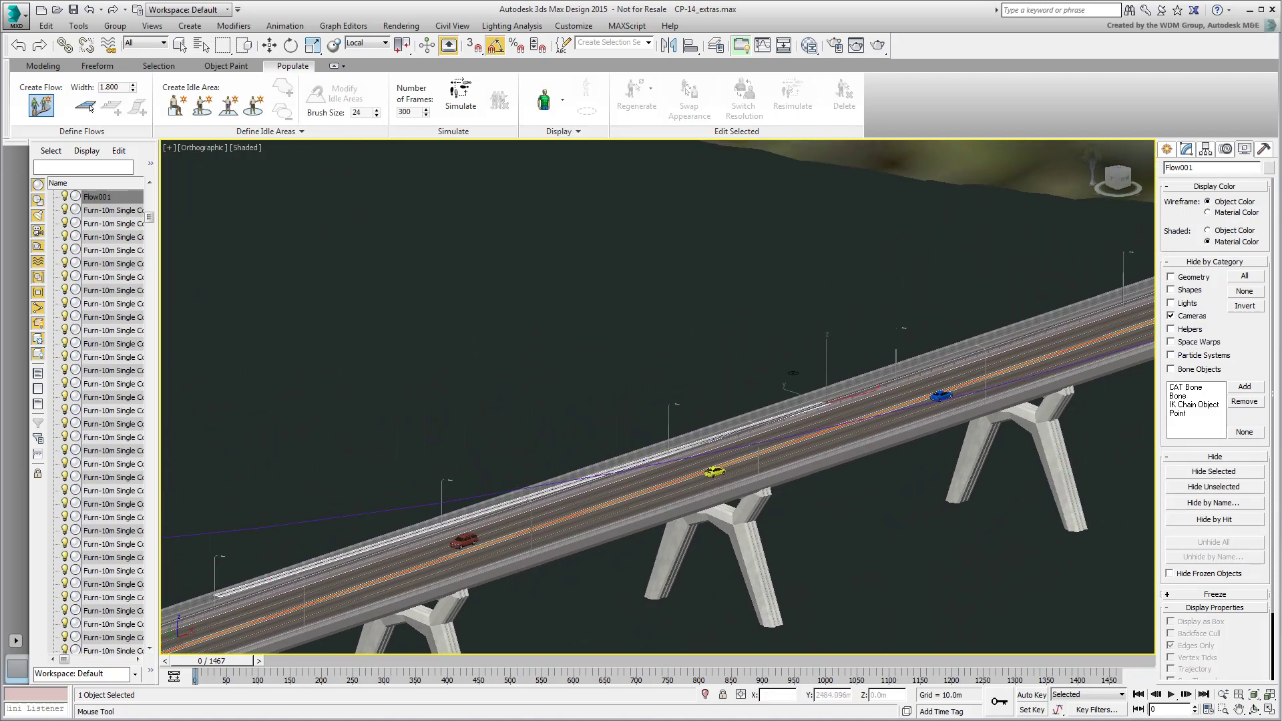
pyautogui.scroll(6, 782, 337)
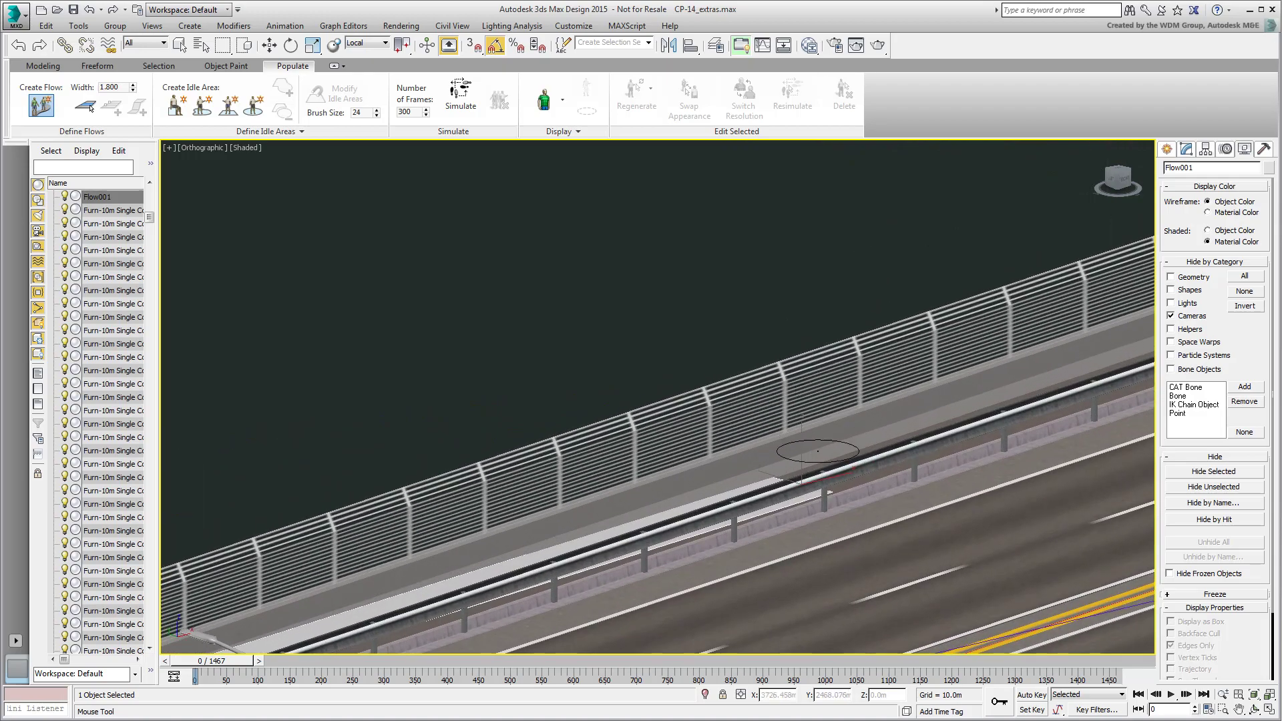
# Examine the pedestrian flow along its full length for its height relative to the sloping bridge sidewalk
pyautogui.moveTo(818, 452); pyautogui.dragTo(819, 392, button='middle')
pyautogui.keyDown('alt'); pyautogui.moveTo(753, 432); pyautogui.dragTo(765, 436, button='middle'); pyautogui.keyUp('alt')
pyautogui.moveTo(560, 379); pyautogui.dragTo(941, 404, button='middle')
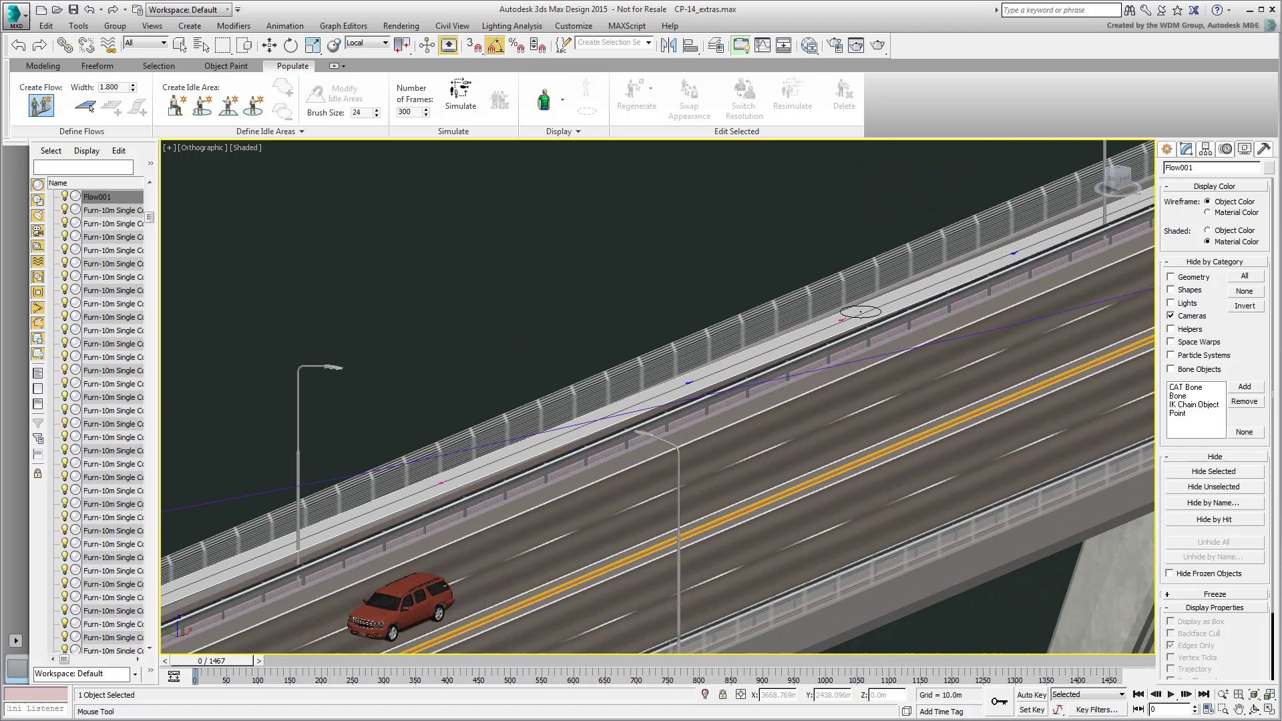
pyautogui.moveTo(434, 469); pyautogui.dragTo(569, 423, button='middle')
pyautogui.scroll(5, 548, 478)
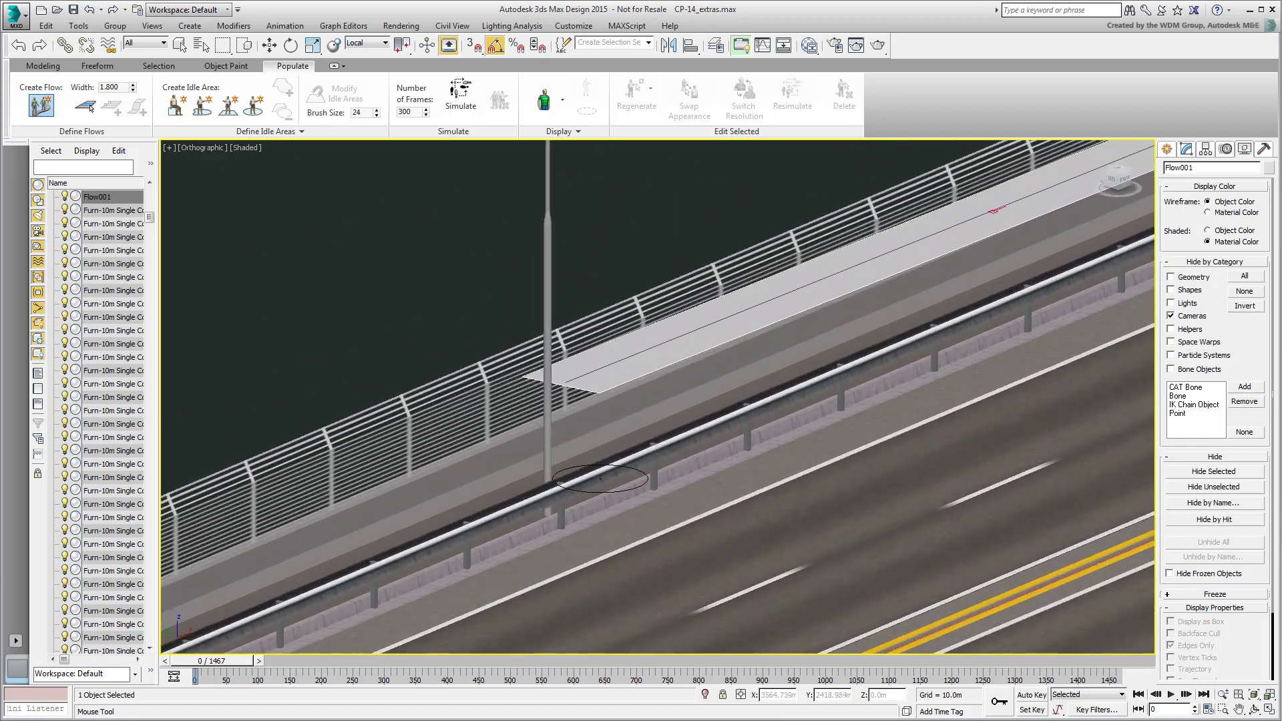
pyautogui.scroll(-7, 694, 495)
pyautogui.moveTo(741, 348); pyautogui.dragTo(453, 570, button='middle')
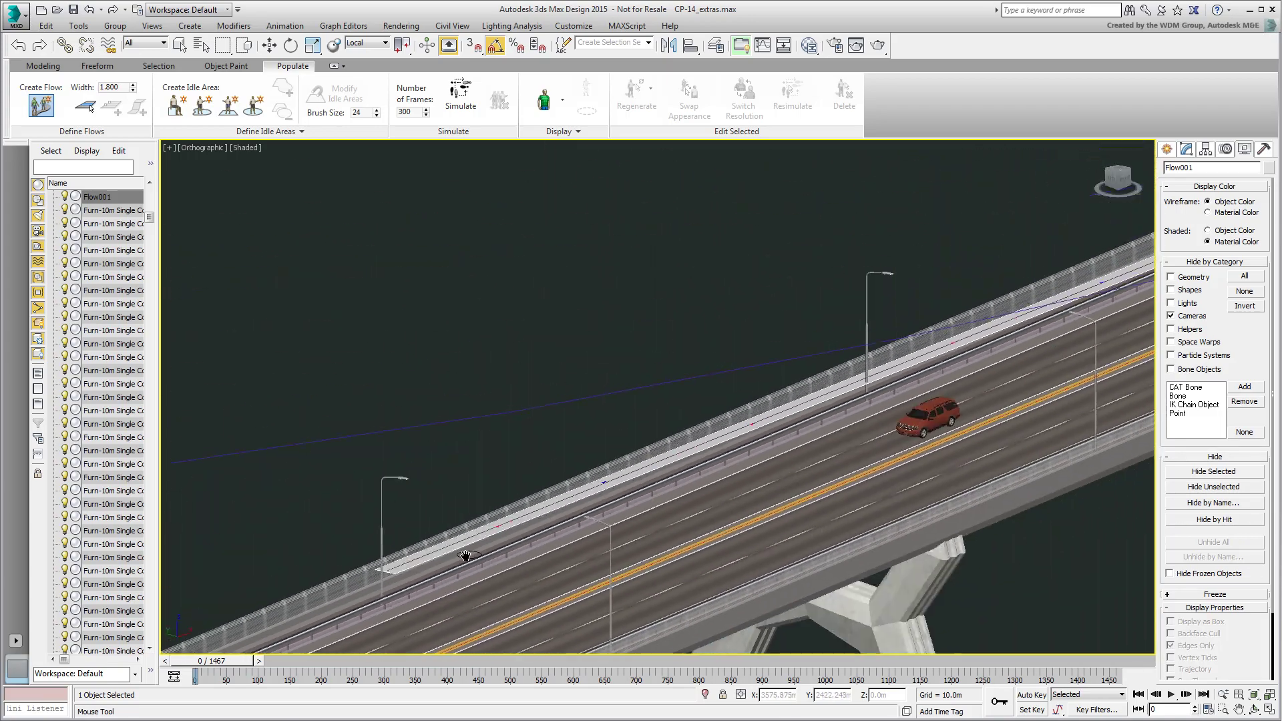
pyautogui.scroll(-2, 888, 340)
pyautogui.moveTo(881, 339); pyautogui.dragTo(649, 416, button='middle')
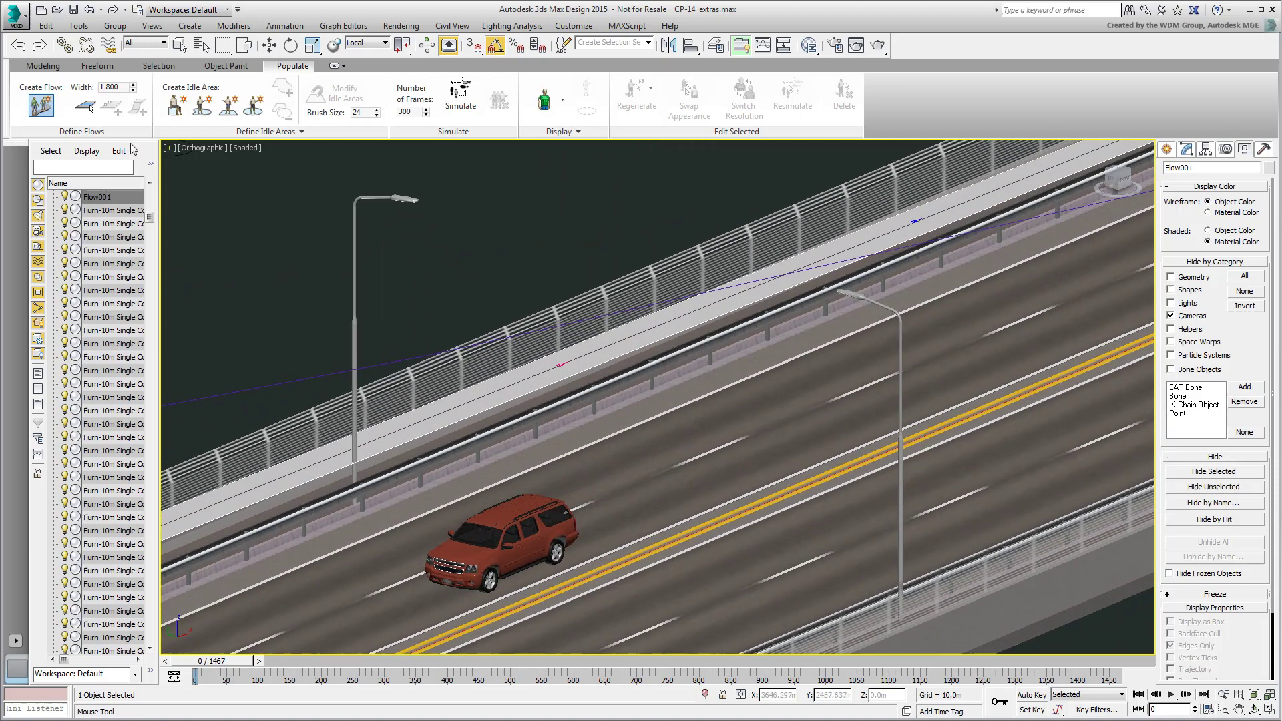
# Enable flow editing, select the flow's long segment on the sidewalk and turn it into a ramp
pyautogui.click(92, 113)
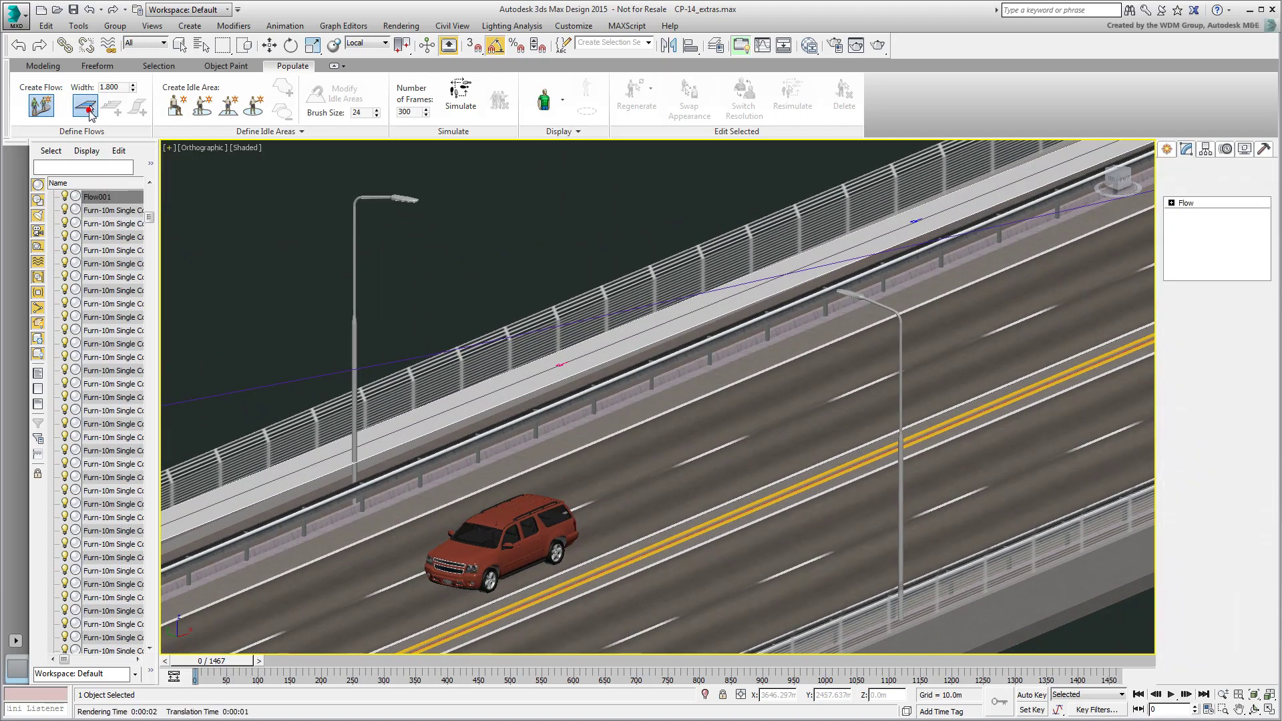
pyautogui.click(601, 350)
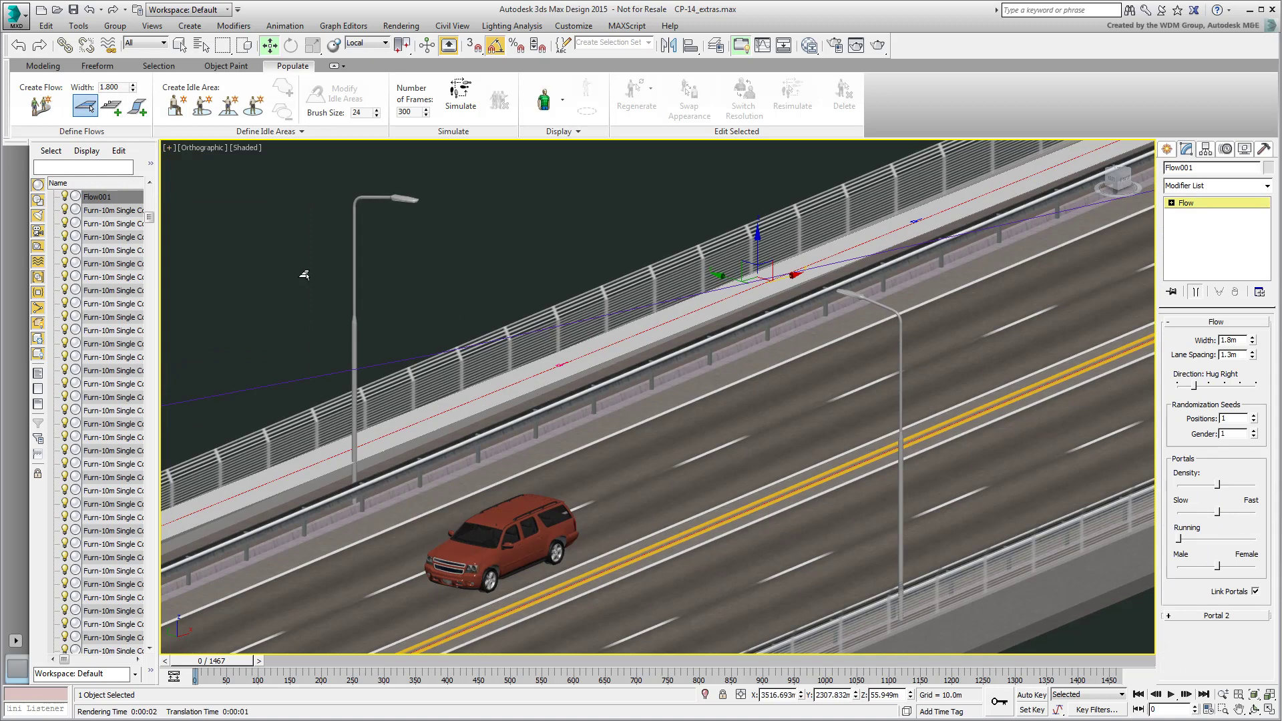
pyautogui.click(142, 109)
# Slide one end of the new ramp outward along the sidewalk, to about X 3570 m
pyautogui.moveTo(458, 401); pyautogui.dragTo(720, 349, button='middle')
pyautogui.scroll(-2, 720, 350)
pyautogui.moveTo(527, 442); pyautogui.dragTo(848, 336, button='middle')
pyautogui.scroll(-1, 827, 368)
pyautogui.scroll(1, 838, 354)
pyautogui.moveTo(808, 384); pyautogui.dragTo(873, 348, button='middle')
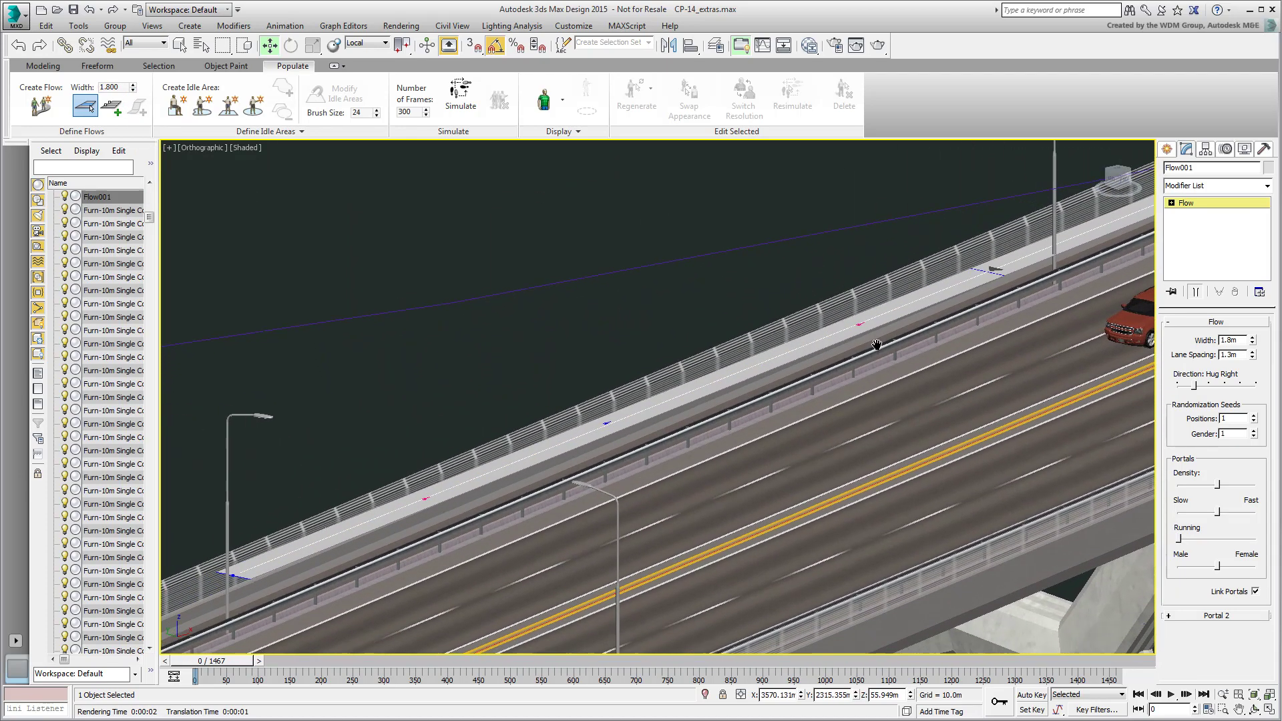
# Place the opposite ramp end on the lower stretch of sidewalk, at about X 3441 m and Z 53.96 m
pyautogui.moveTo(966, 299); pyautogui.dragTo(302, 560)
pyautogui.moveTo(872, 420); pyautogui.dragTo(532, 572, button='middle')
pyautogui.scroll(-4, 532, 572)
pyautogui.moveTo(1002, 334); pyautogui.dragTo(630, 429, button='middle')
pyautogui.scroll(8, 611, 431)
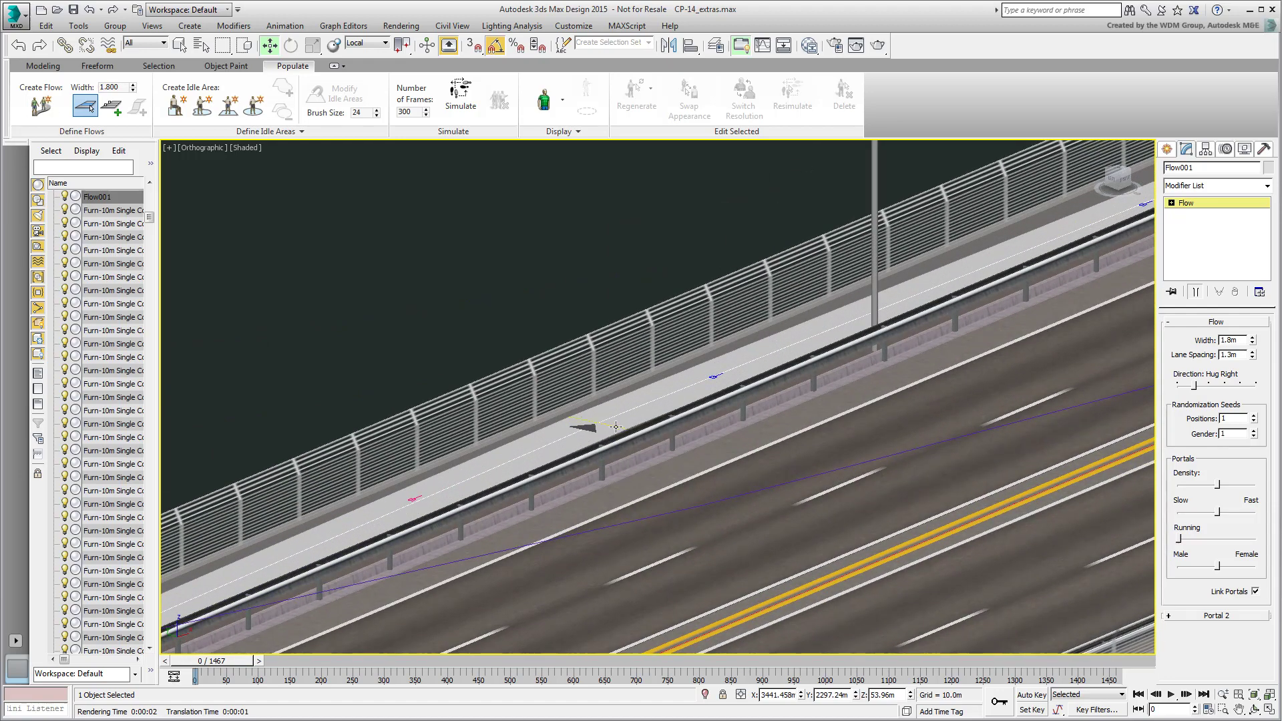
# Move the upper ramp end close to the flow's end edge, at about X 3593 m and Z 55.95 m
pyautogui.scroll(-5, 561, 511)
pyautogui.moveTo(561, 511); pyautogui.dragTo(1115, 306)
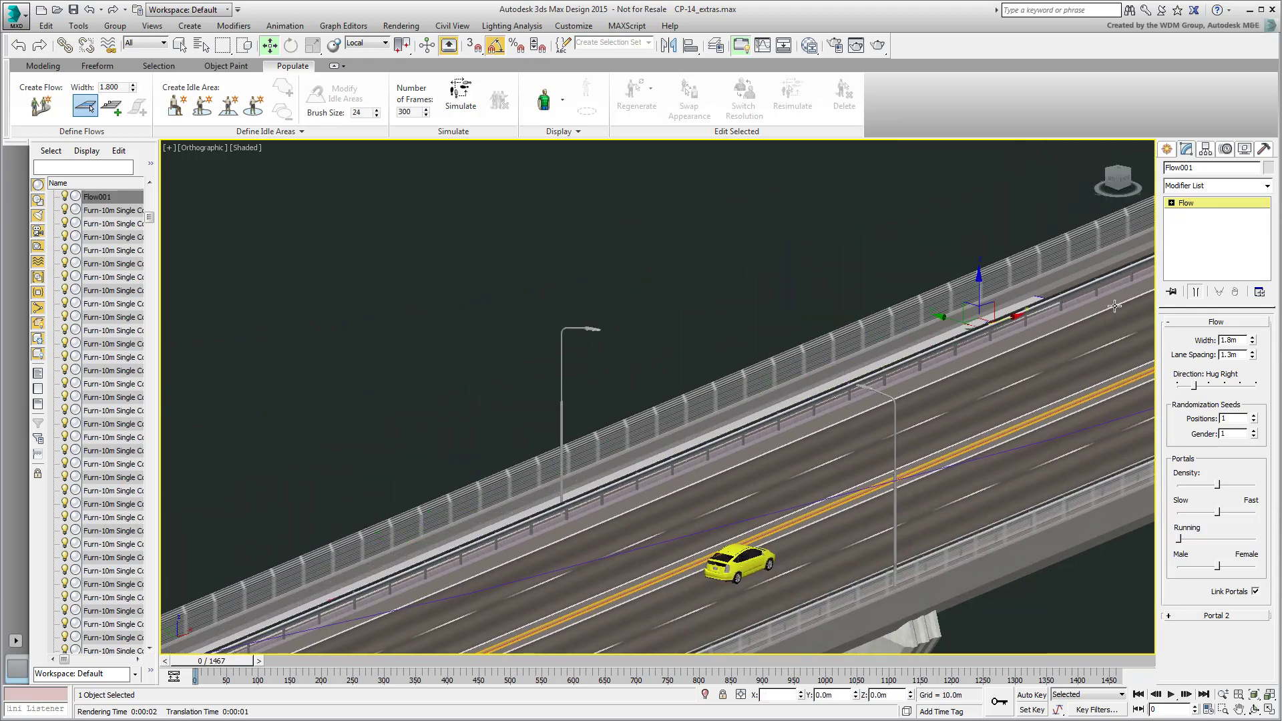
pyautogui.moveTo(422, 586); pyautogui.dragTo(1096, 288, button='middle')
pyautogui.moveTo(400, 581); pyautogui.dragTo(1087, 287, button='middle')
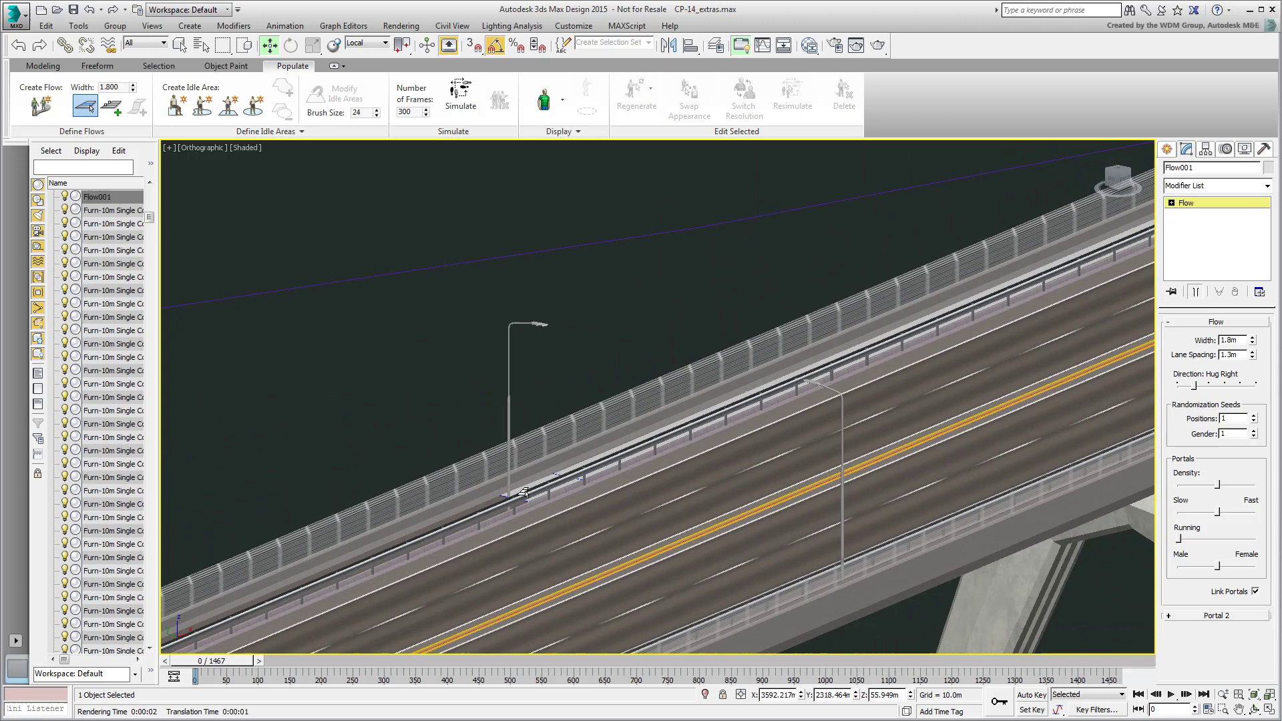
pyautogui.moveTo(665, 429); pyautogui.dragTo(578, 501, button='middle')
pyautogui.moveTo(988, 357); pyautogui.dragTo(741, 461, button='middle')
pyautogui.scroll(-4, 740, 461)
pyautogui.scroll(-2, 701, 394)
pyautogui.moveTo(975, 294); pyautogui.dragTo(755, 491, button='middle')
pyautogui.scroll(5, 899, 304)
pyautogui.moveTo(899, 300); pyautogui.dragTo(931, 272, button='middle')
pyautogui.moveTo(898, 247); pyautogui.dragTo(909, 238)
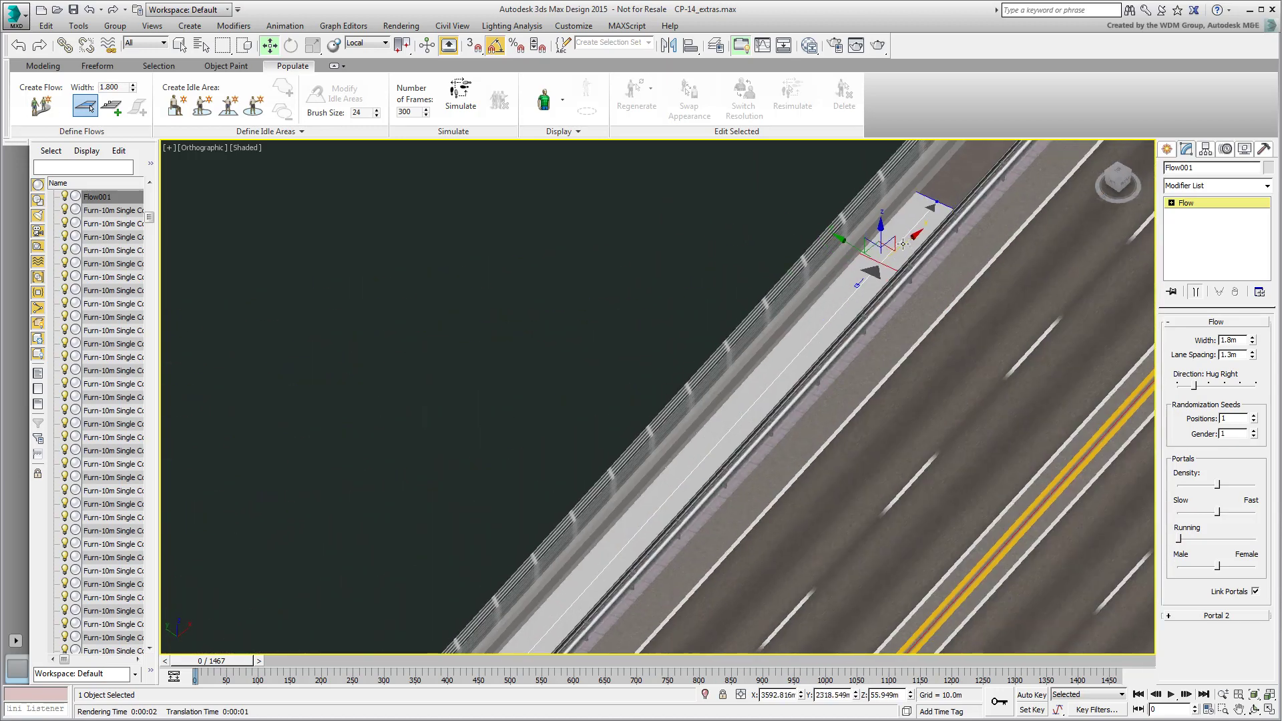
# Adjust the lower ramp end near the lamp post so it sits centred on the sidewalk, at about X 3441.17 m
pyautogui.scroll(-3, 907, 241)
pyautogui.moveTo(602, 569); pyautogui.dragTo(821, 254, button='middle')
pyautogui.moveTo(587, 534); pyautogui.dragTo(776, 249, button='middle')
pyautogui.scroll(5, 701, 355)
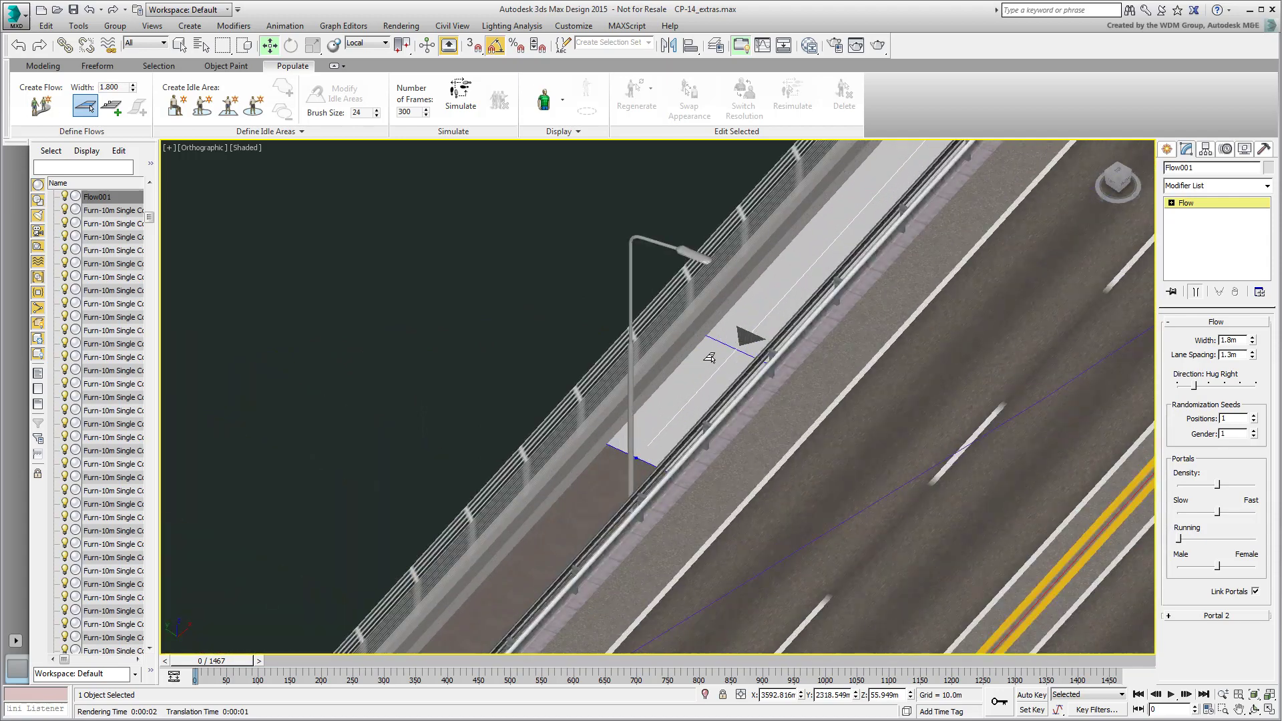
pyautogui.click(729, 349)
pyautogui.moveTo(768, 326); pyautogui.dragTo(730, 329)
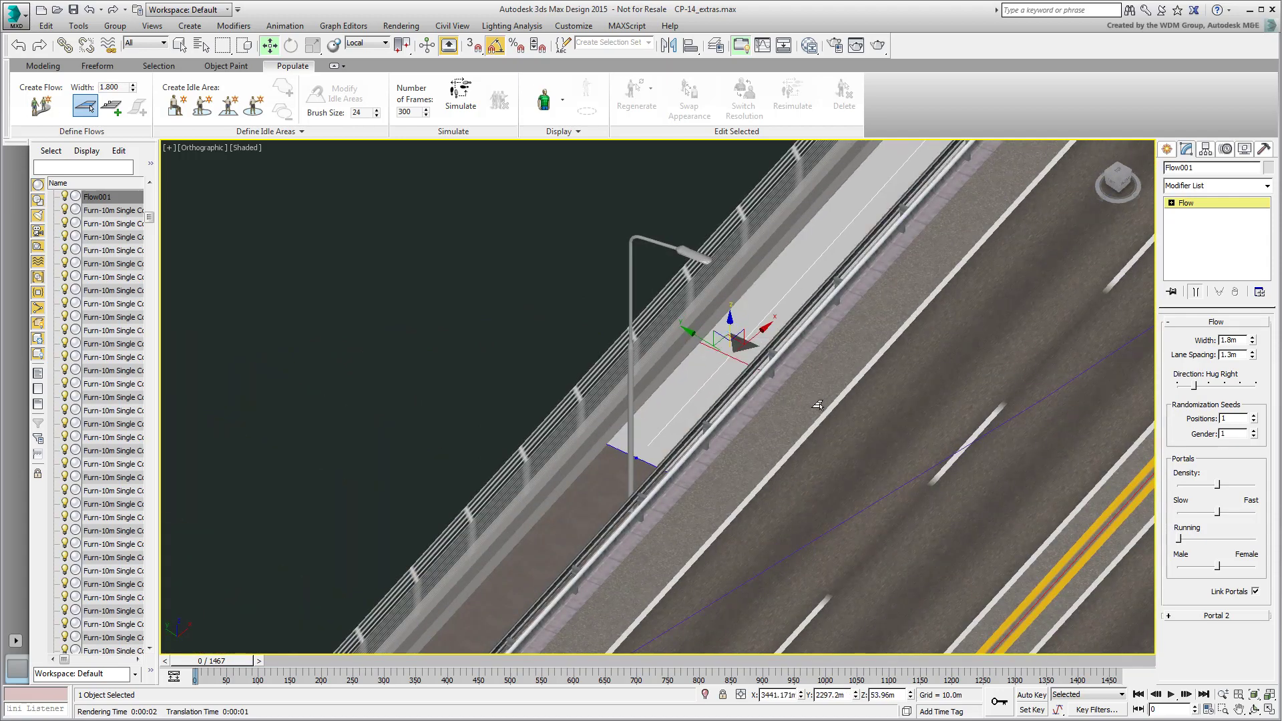
# Set the flow's lane spacing to 1.1 m and reduce its pedestrian density
pyautogui.scroll(-3, 819, 406)
pyautogui.moveTo(800, 335); pyautogui.dragTo(756, 437, button='middle')
pyautogui.click(1250, 358)
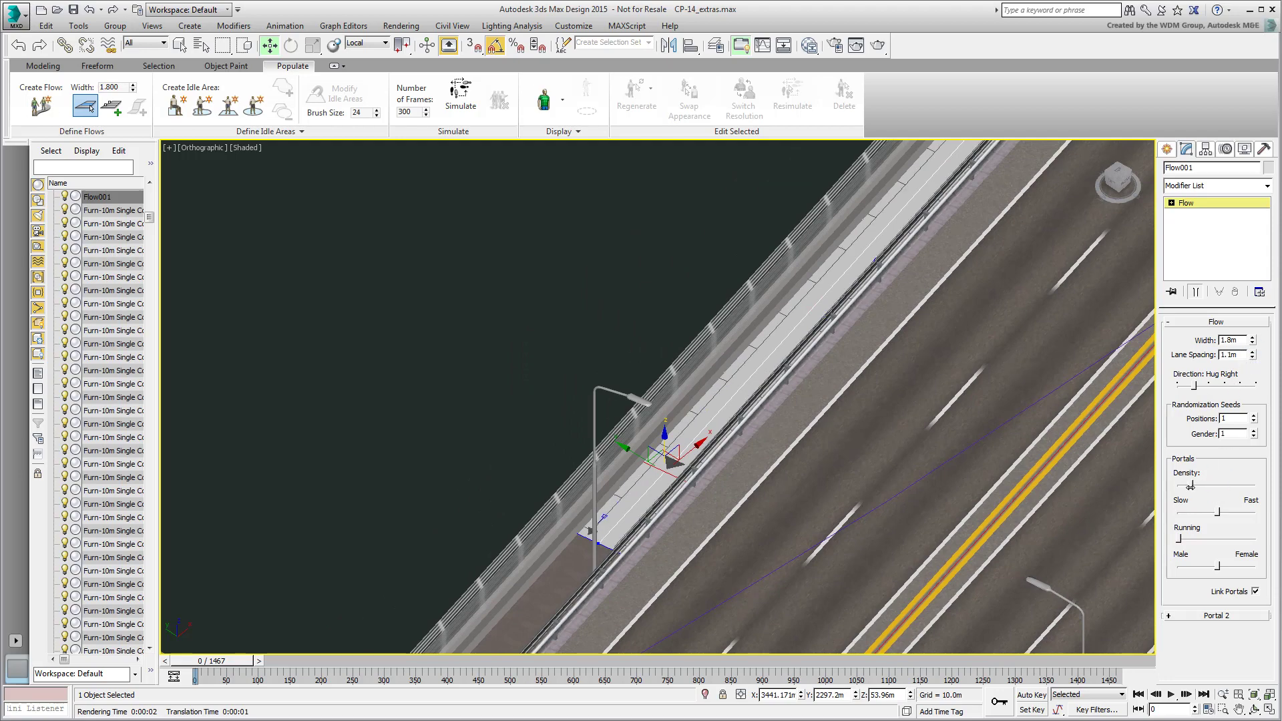
# Simulate the pedestrian flow over 1500 frames and preview the walkers on the bridge by scrubbing the timeline
pyautogui.scroll(-3, 837, 345)
pyautogui.moveTo(837, 344); pyautogui.dragTo(728, 323, button='middle')
pyautogui.moveTo(902, 320); pyautogui.dragTo(553, 421, button='middle')
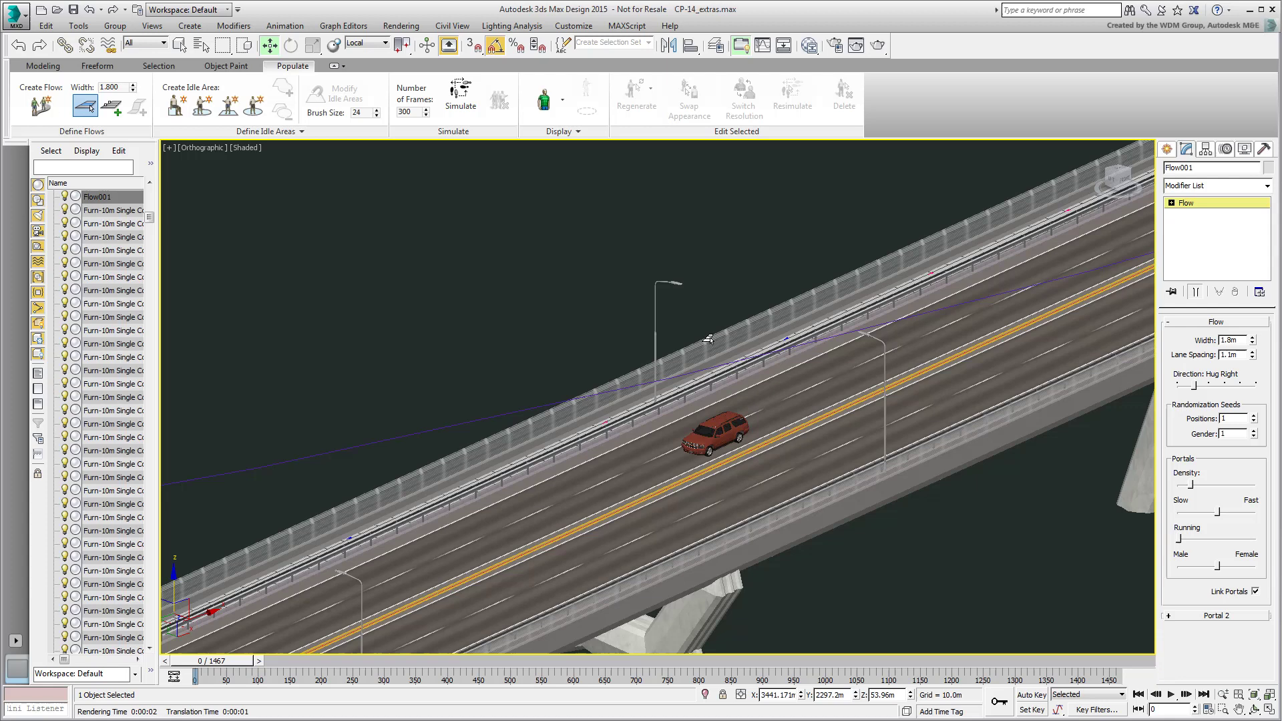
pyautogui.moveTo(726, 320); pyautogui.dragTo(692, 398, button='middle')
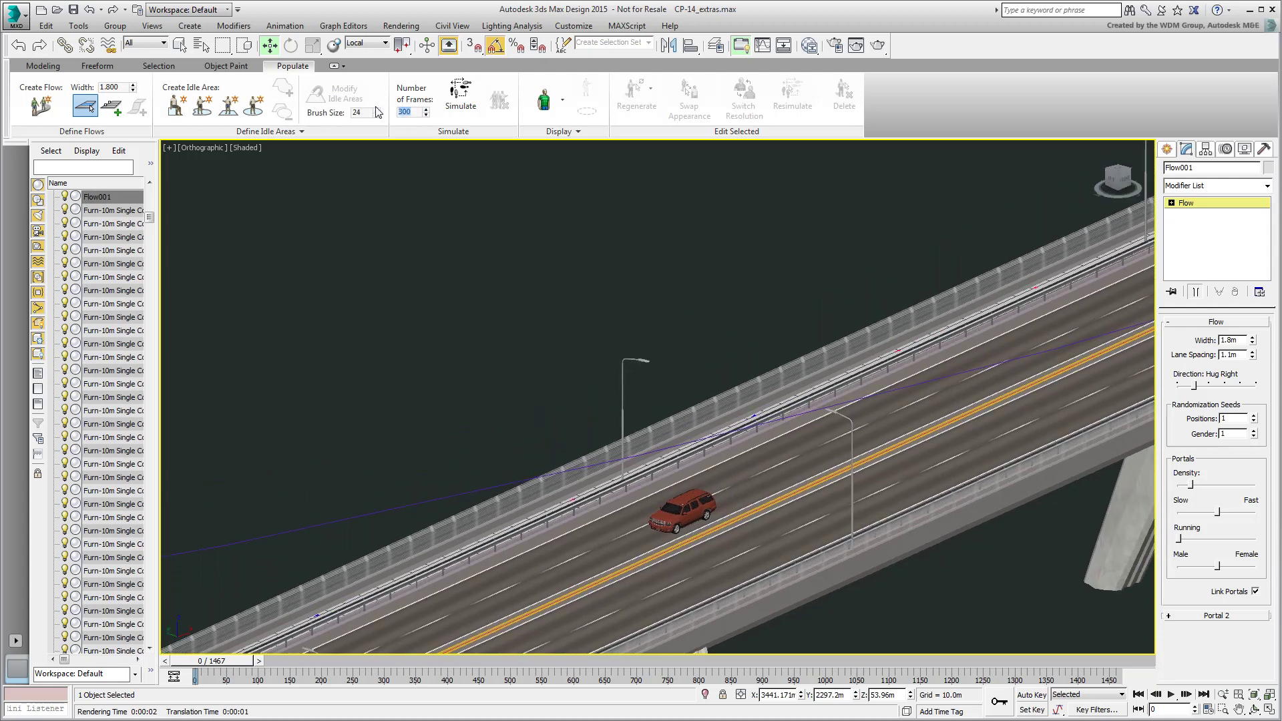
pyautogui.click(458, 115)
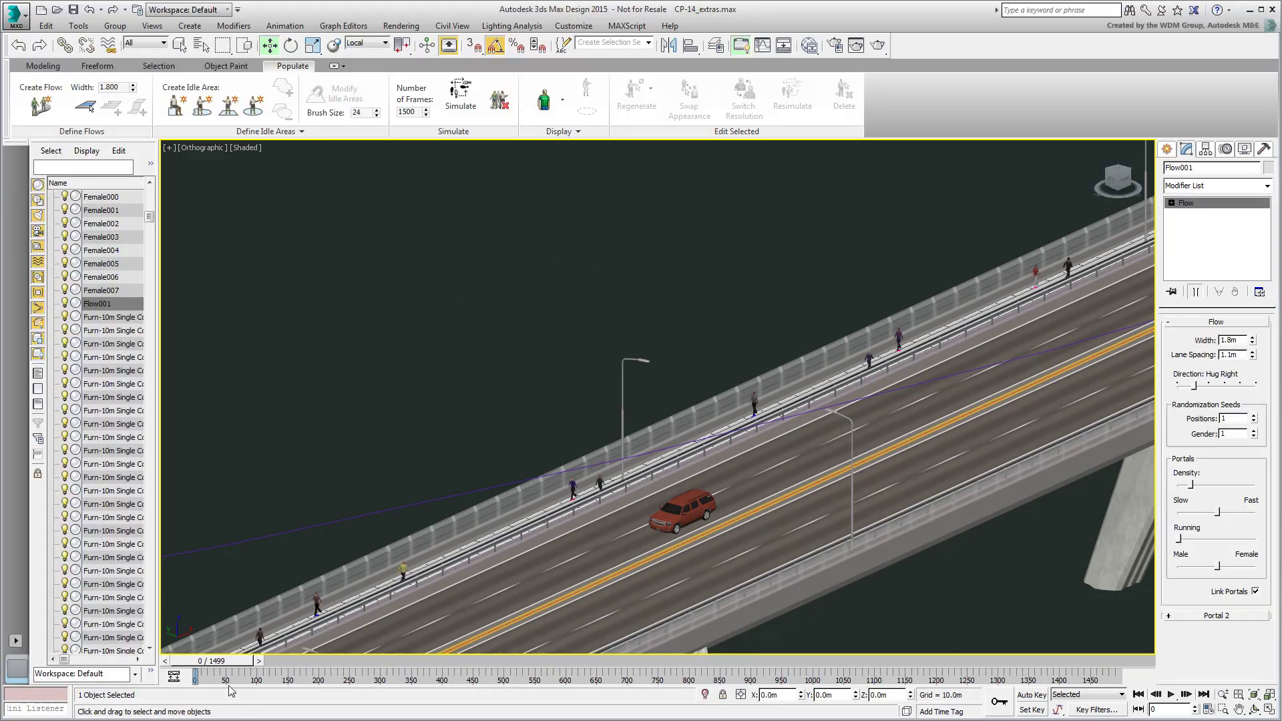
pyautogui.moveTo(222, 668); pyautogui.dragTo(134, 698)
pyautogui.moveTo(675, 387); pyautogui.dragTo(656, 372, button='middle')
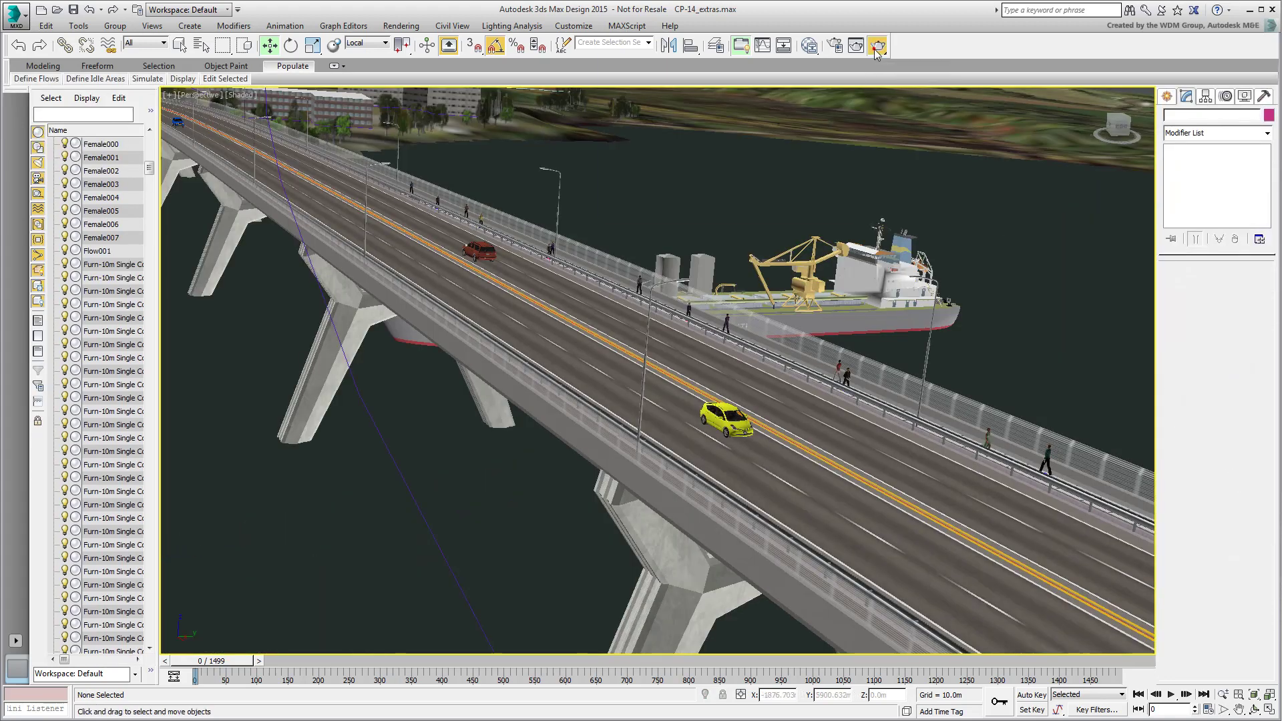
# Render the Perspective view of the bridge with tanker and pedestrians at frame 0, and close the rendered image
pyautogui.click(877, 46)
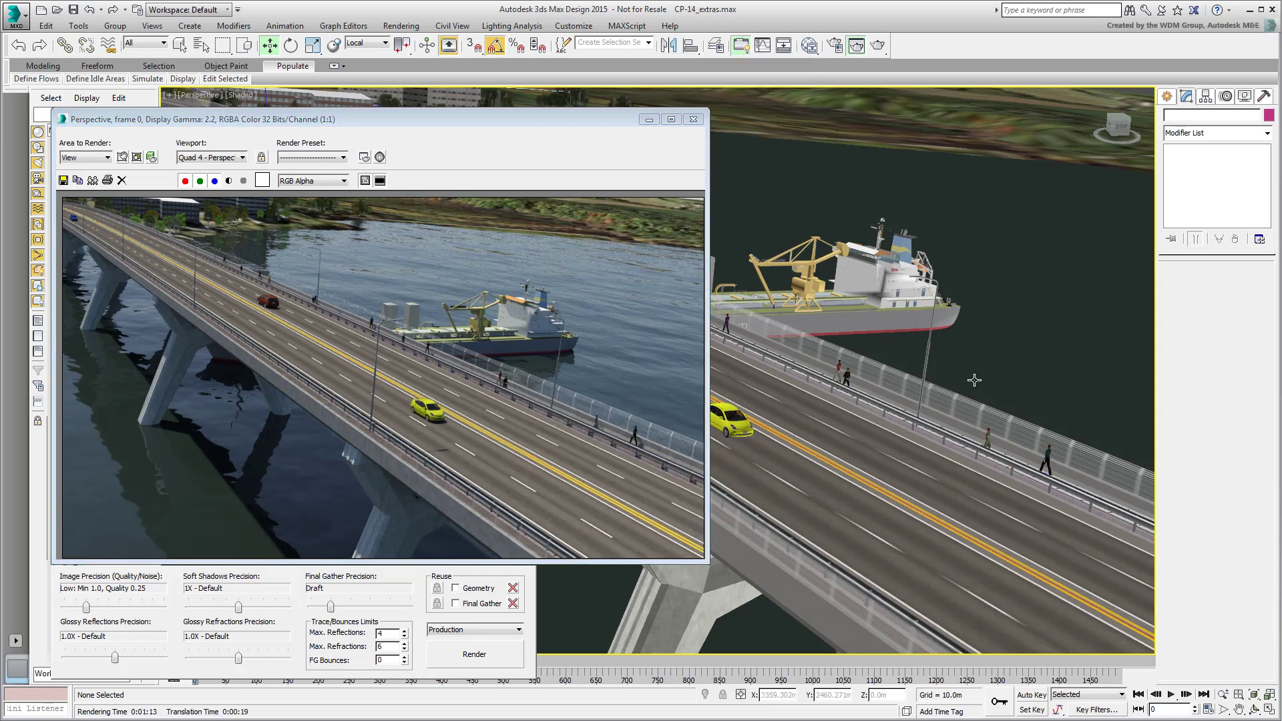
pyautogui.click(694, 121)
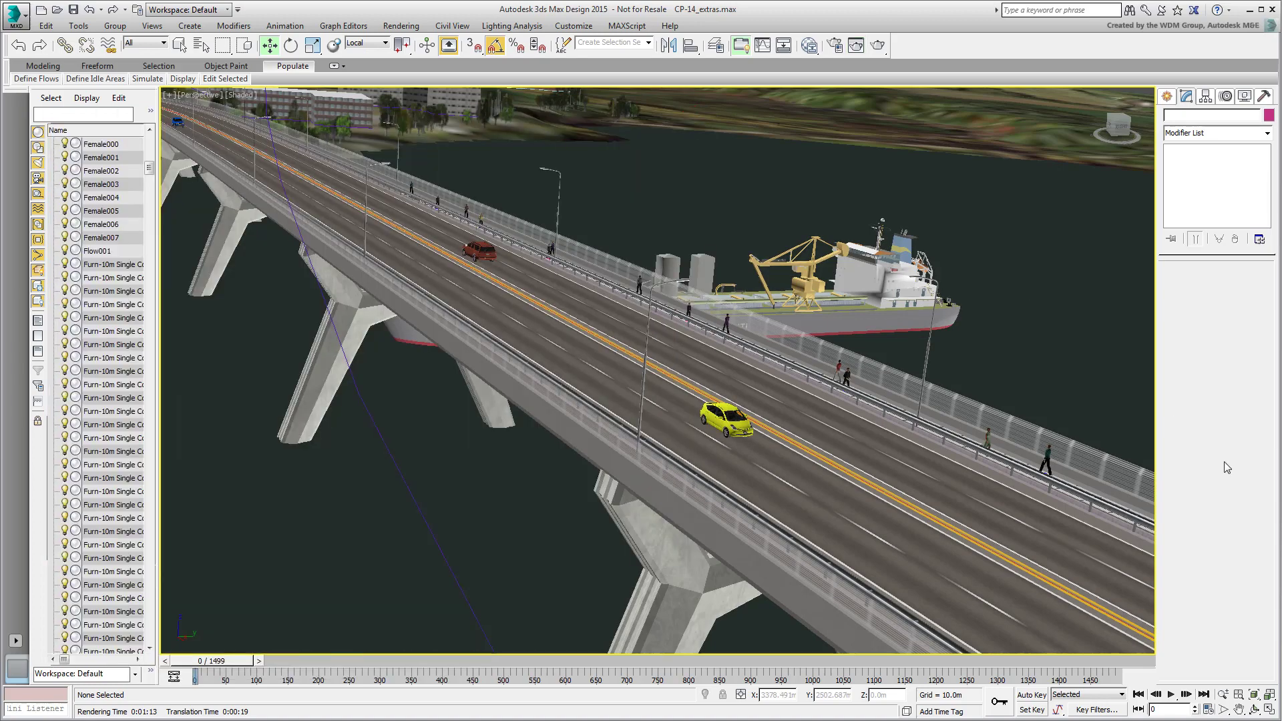